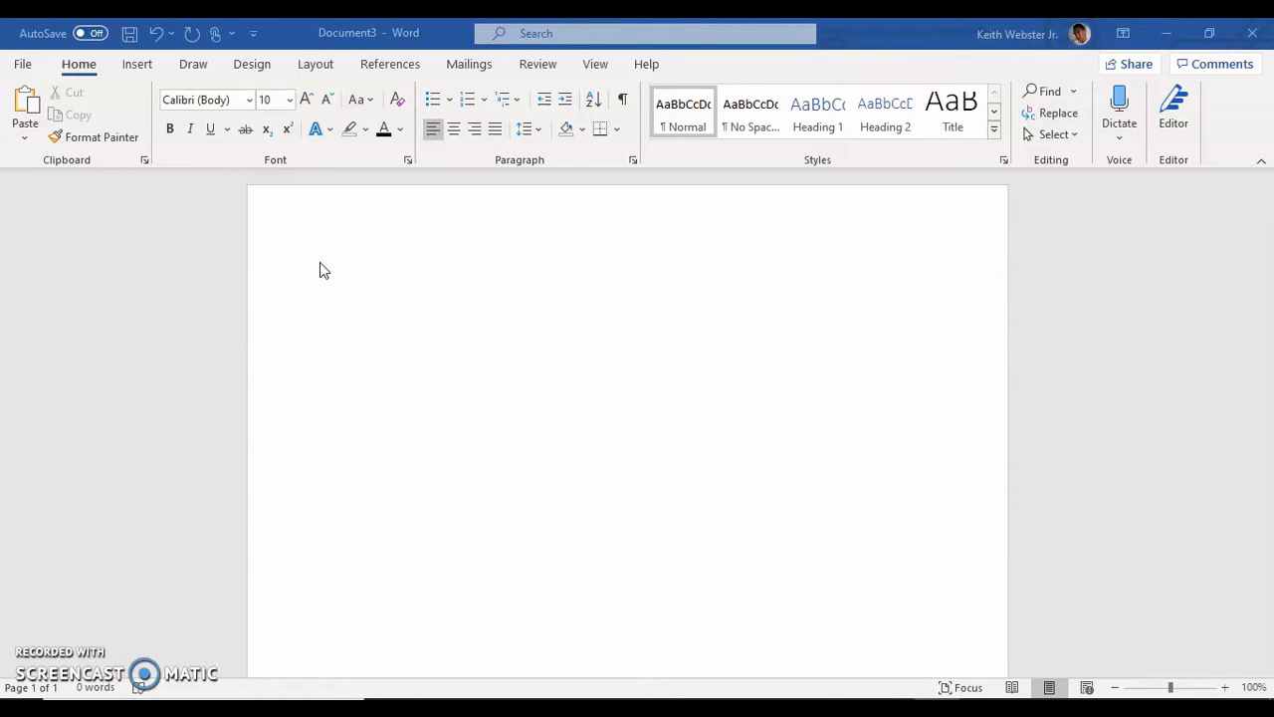
Step: Write the sentence "This is an example of Microsoft Word." at the start of the blank document
left_click(320, 265)
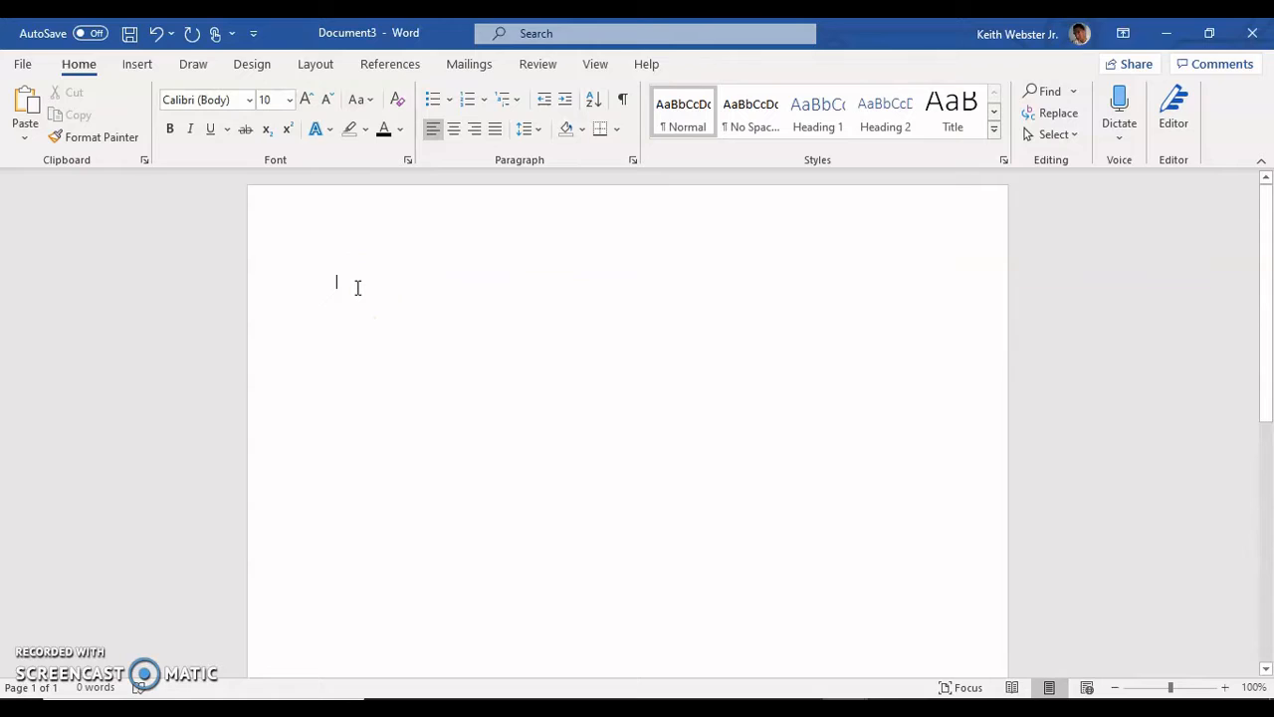
type("Th")
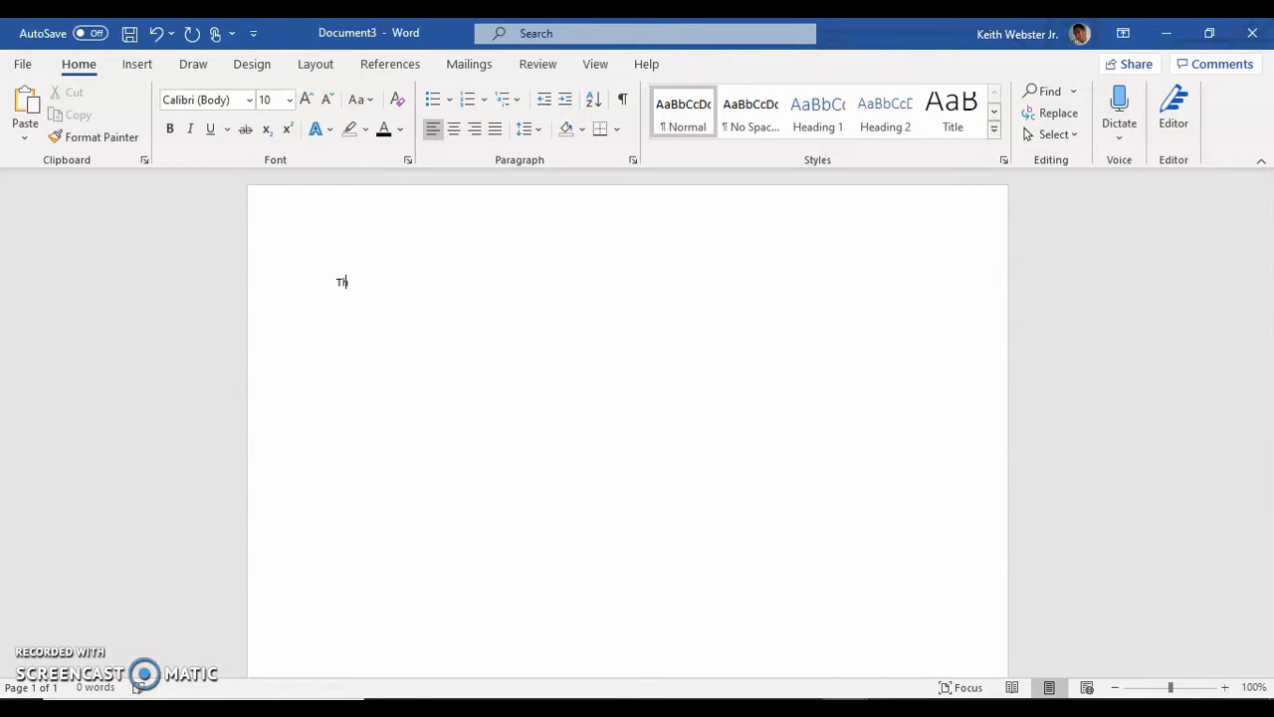
type("is is an example of Microsoft Wor")
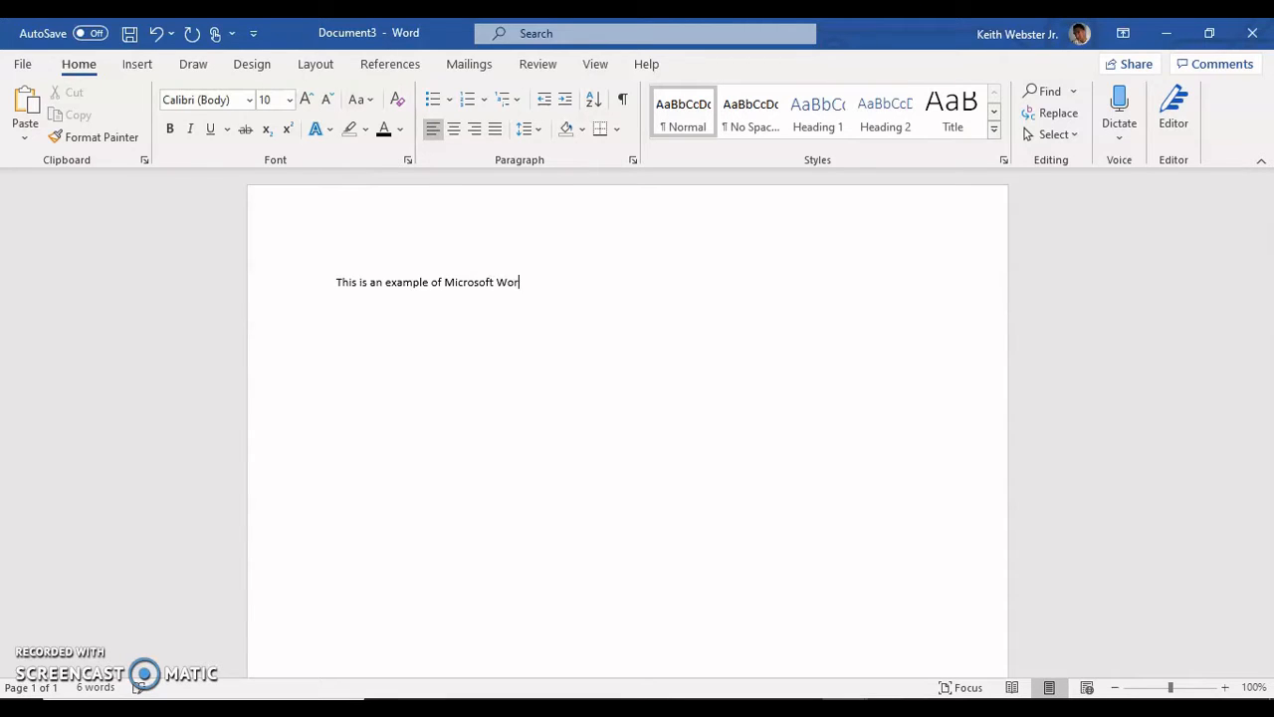
type("d")
Step: Select the whole sentence and set its font to Arial at size 14
key("shift+Left")
key("shift+Left")
key("shift+Left")
key("shift+Left")
key("shift+Left")
key("shift+Left")
key("shift+Left")
key("shift+Left")
key("shift+Left")
key("shift+Left")
key("shift+Left")
key("shift+Left")
key("shift+Left")
key("shift+Left")
key("shift+Left")
key("shift+Left")
key("shift+Left")
key("shift+Left")
key("shift+Left")
key("shift+Left")
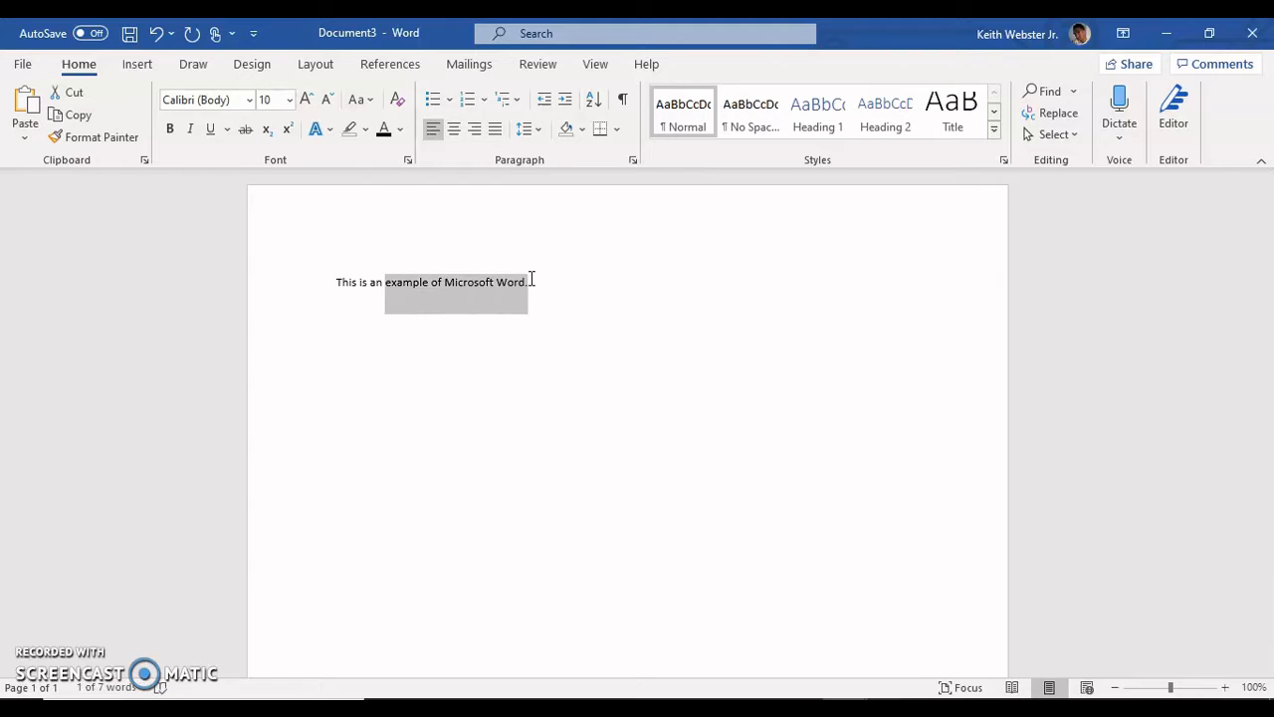
key("shift+Left")
key("shift+Left")
key("shift+Left")
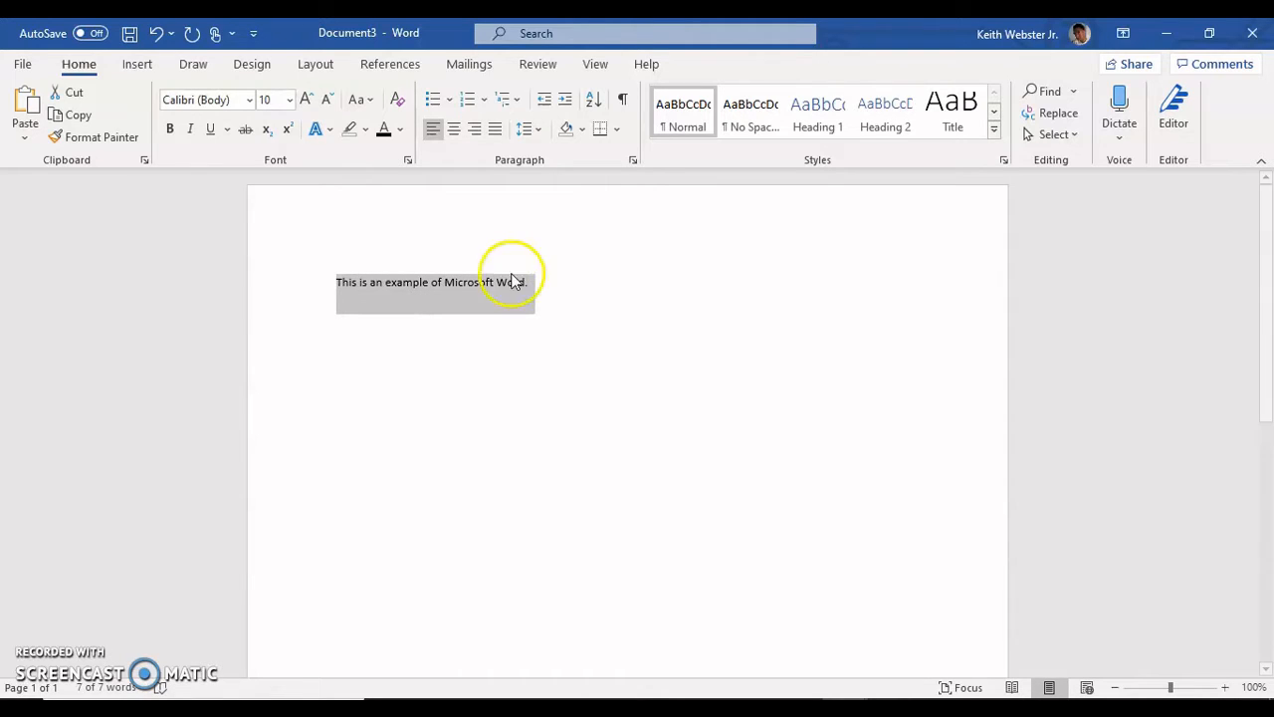
right_click(447, 288)
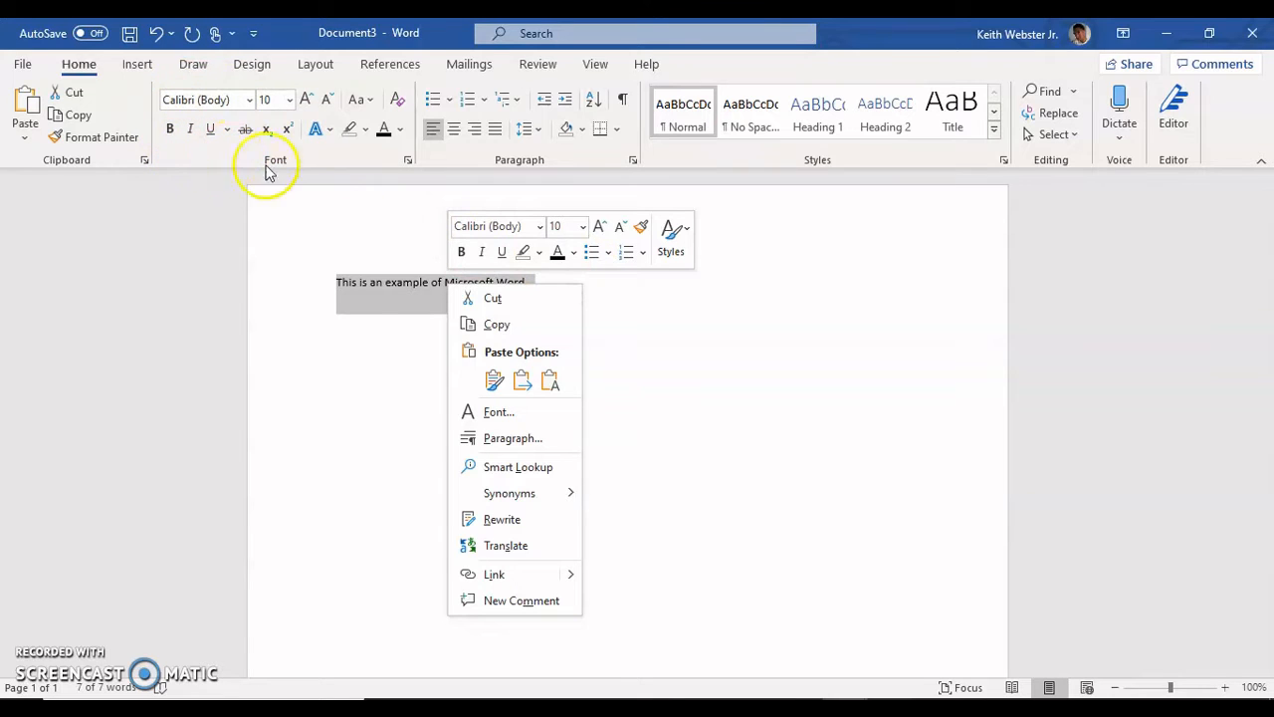
left_click(362, 245)
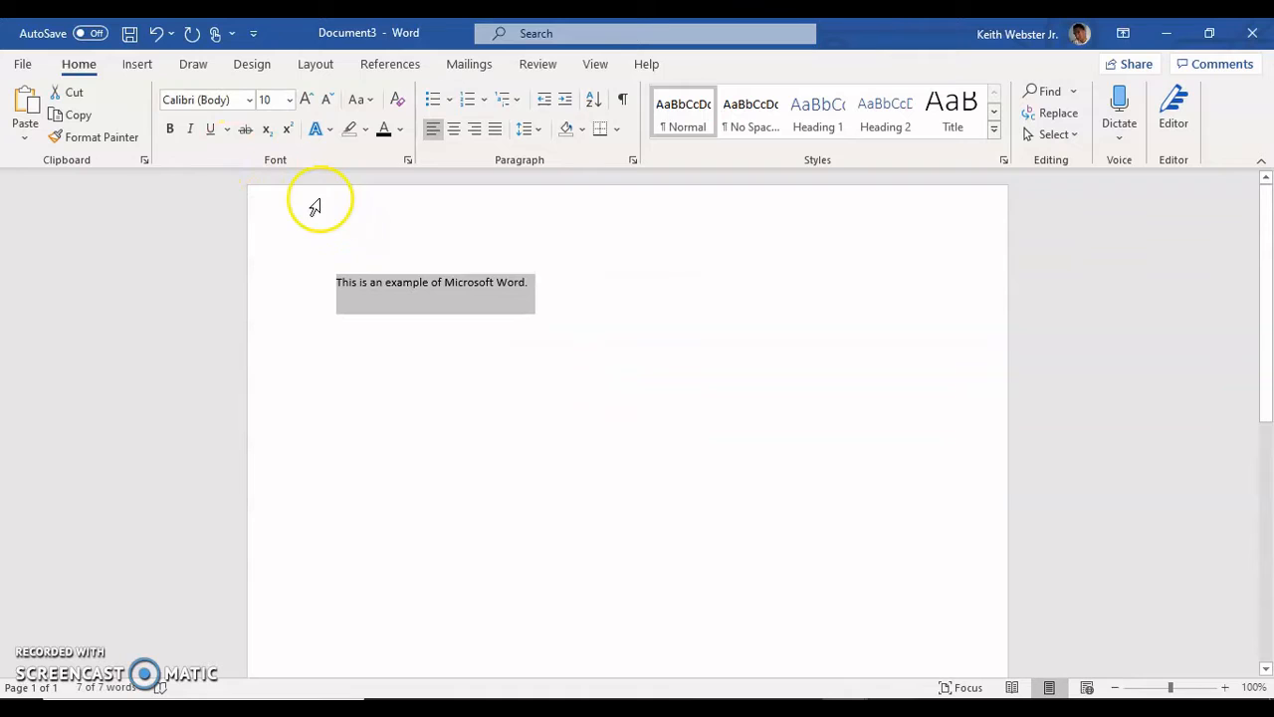
left_click(248, 101)
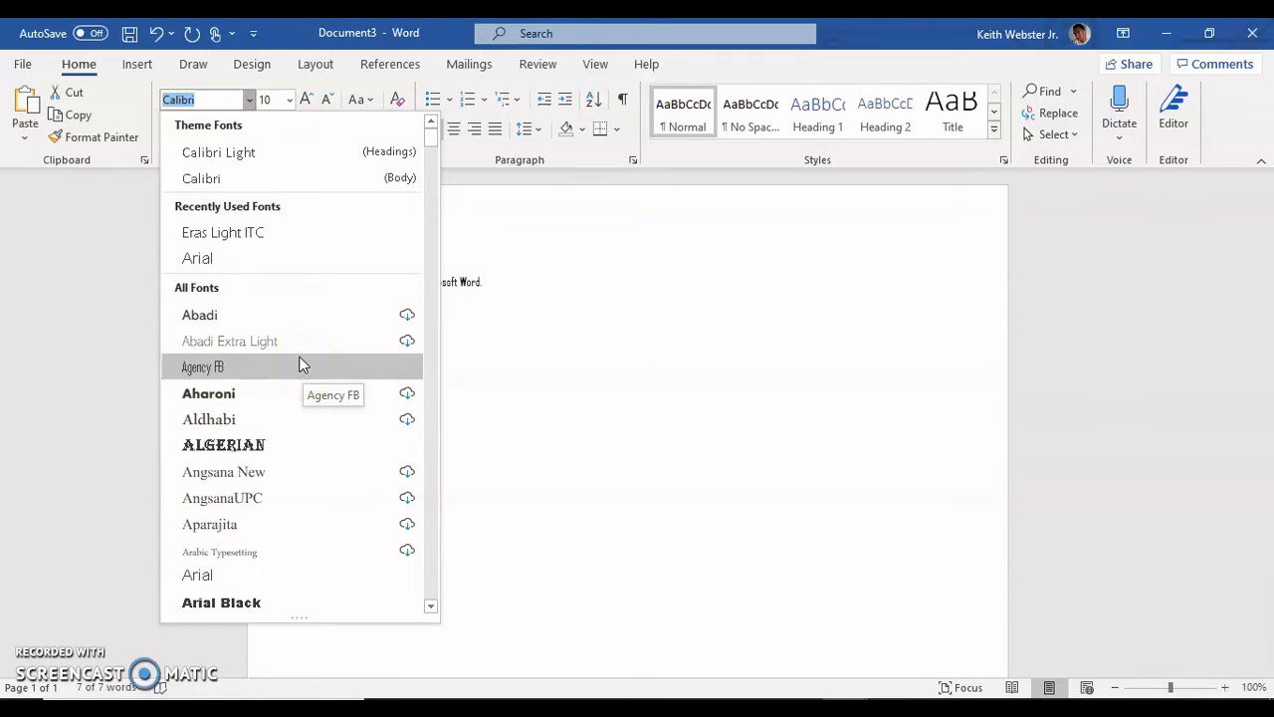
left_click(286, 259)
left_click(281, 268)
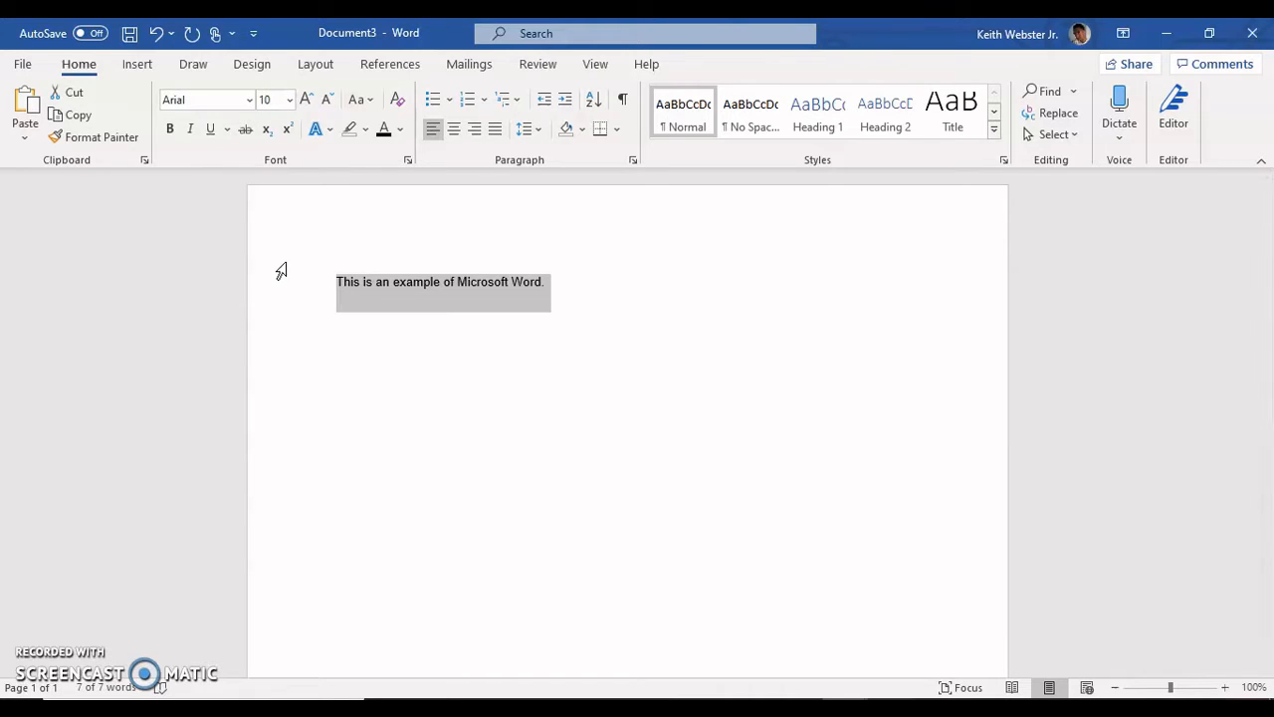
left_click(290, 99)
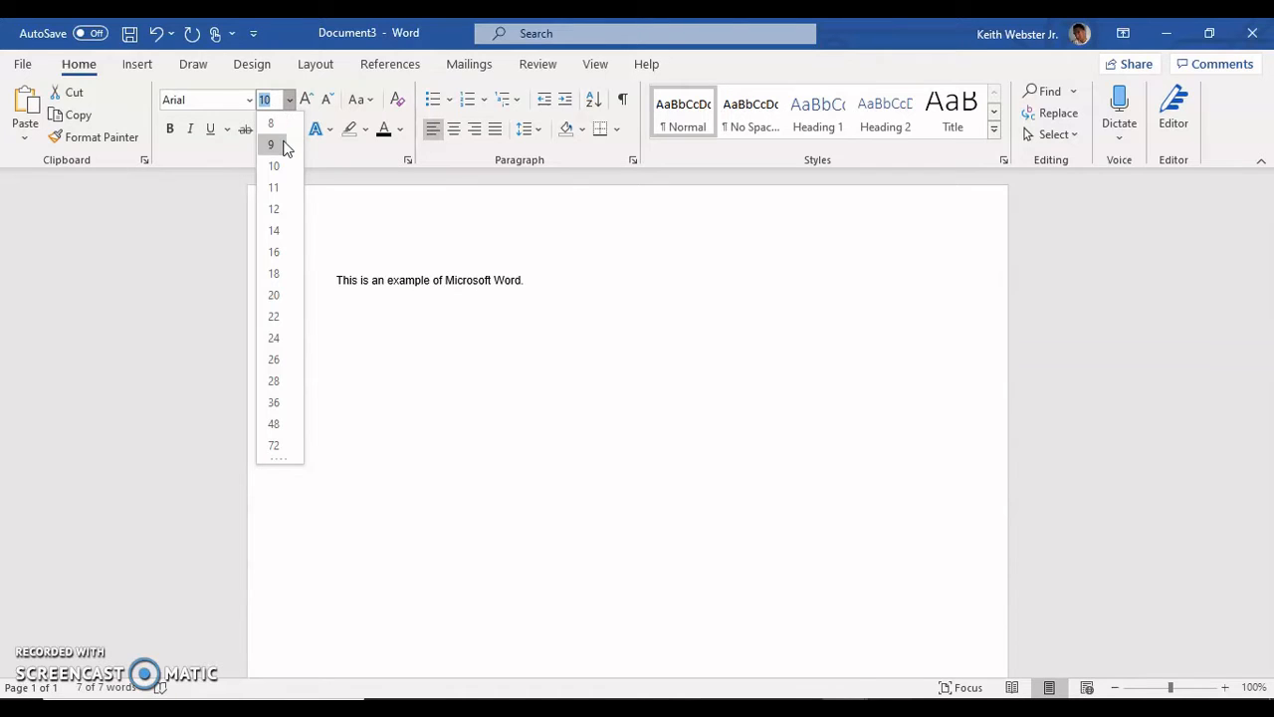
left_click(274, 230)
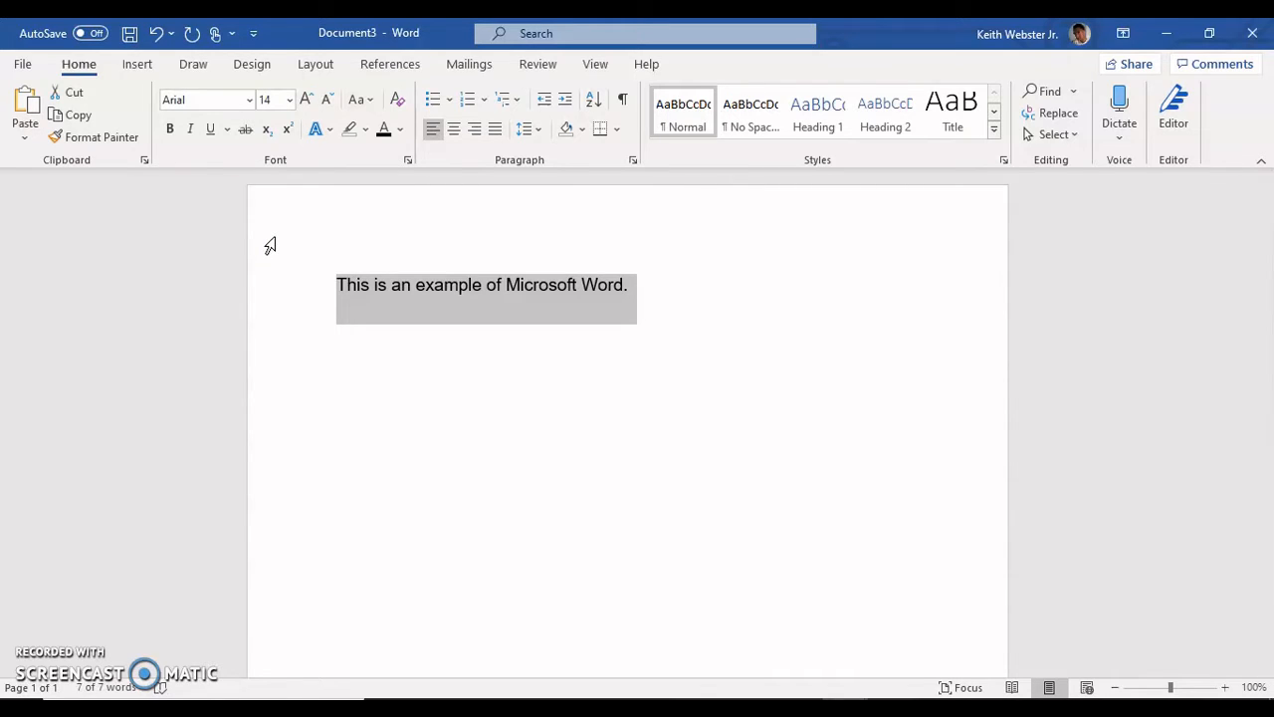
Step: Make the selected sentence bold and italic, and underline it with a single solid line
left_click(170, 131)
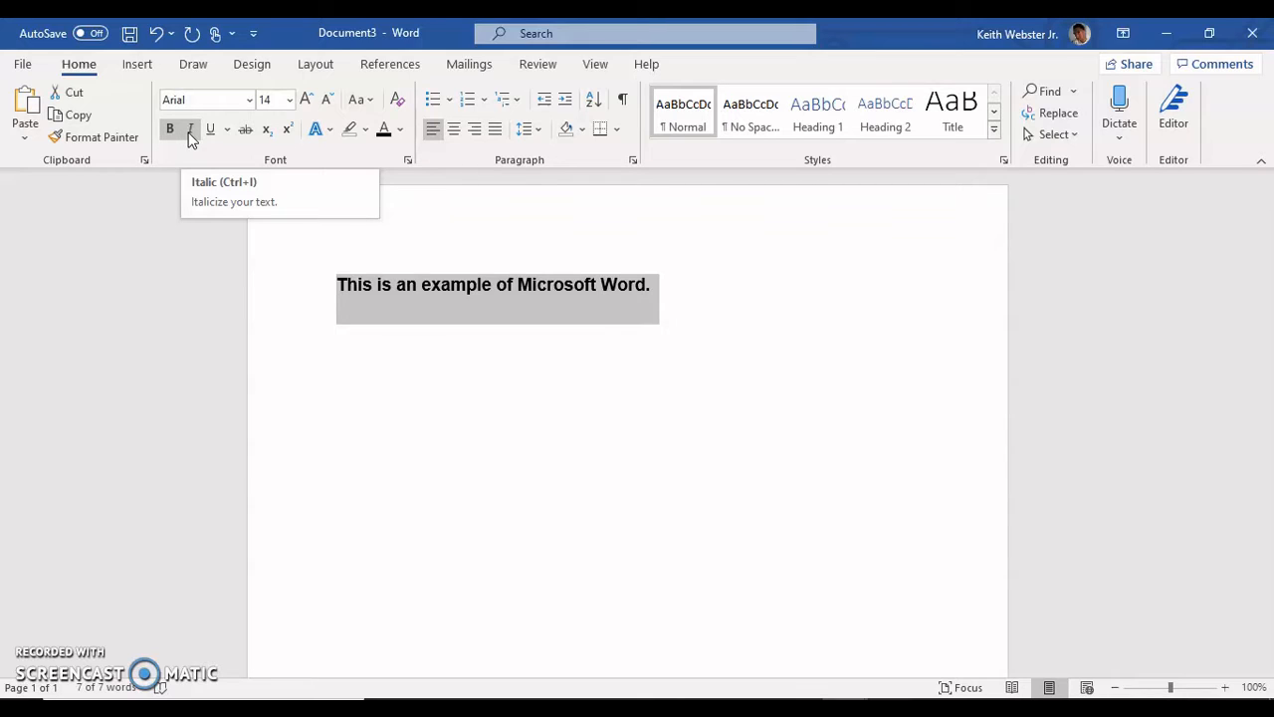
left_click(190, 131)
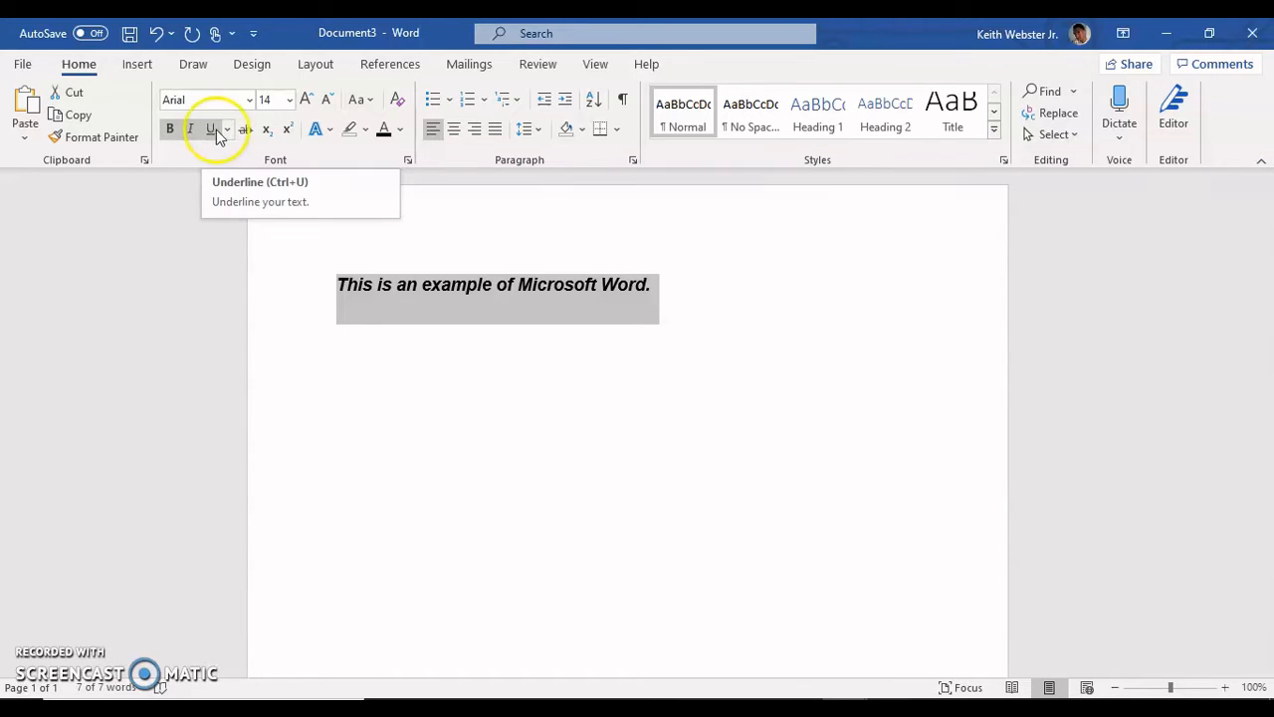
left_click(227, 132)
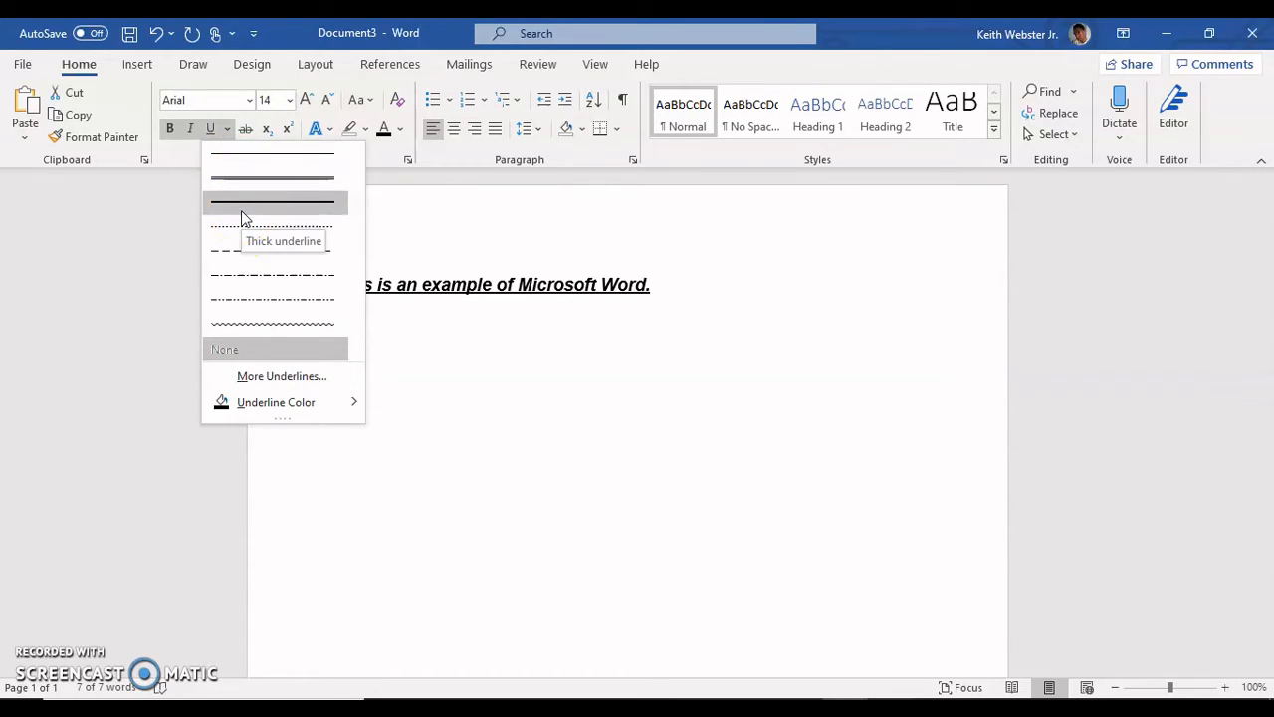
left_click(247, 236)
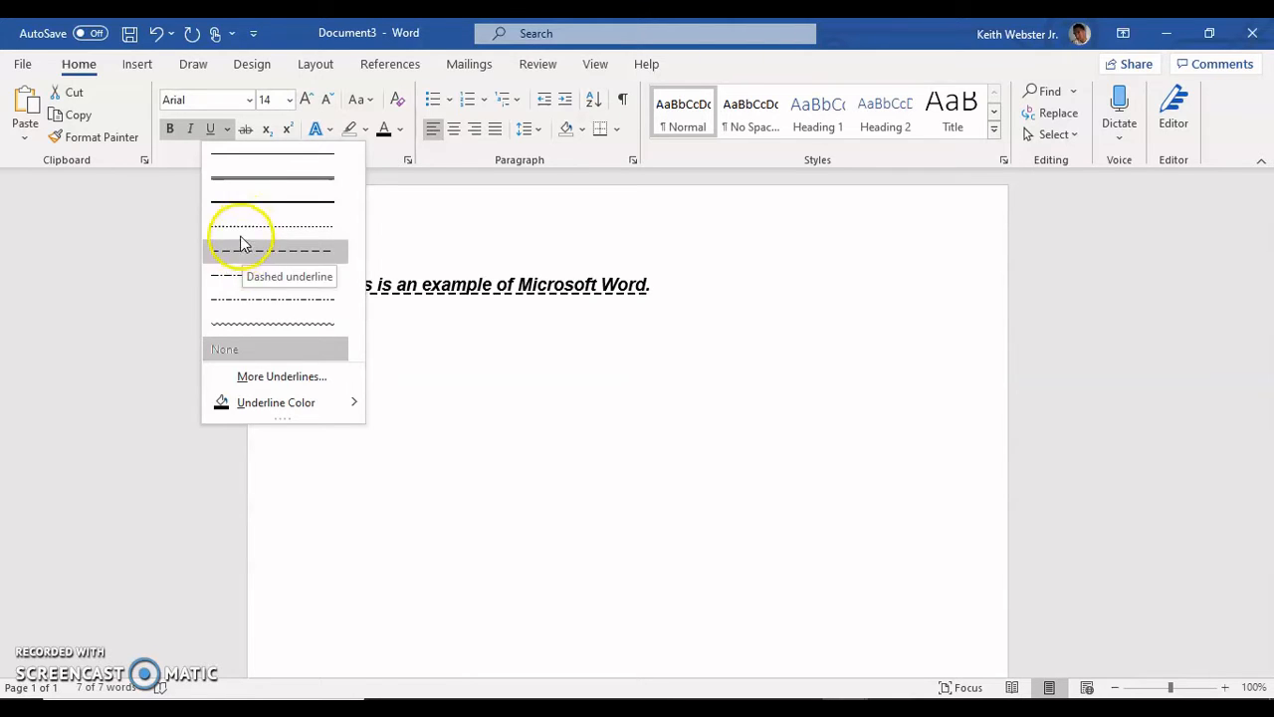
left_click(245, 155)
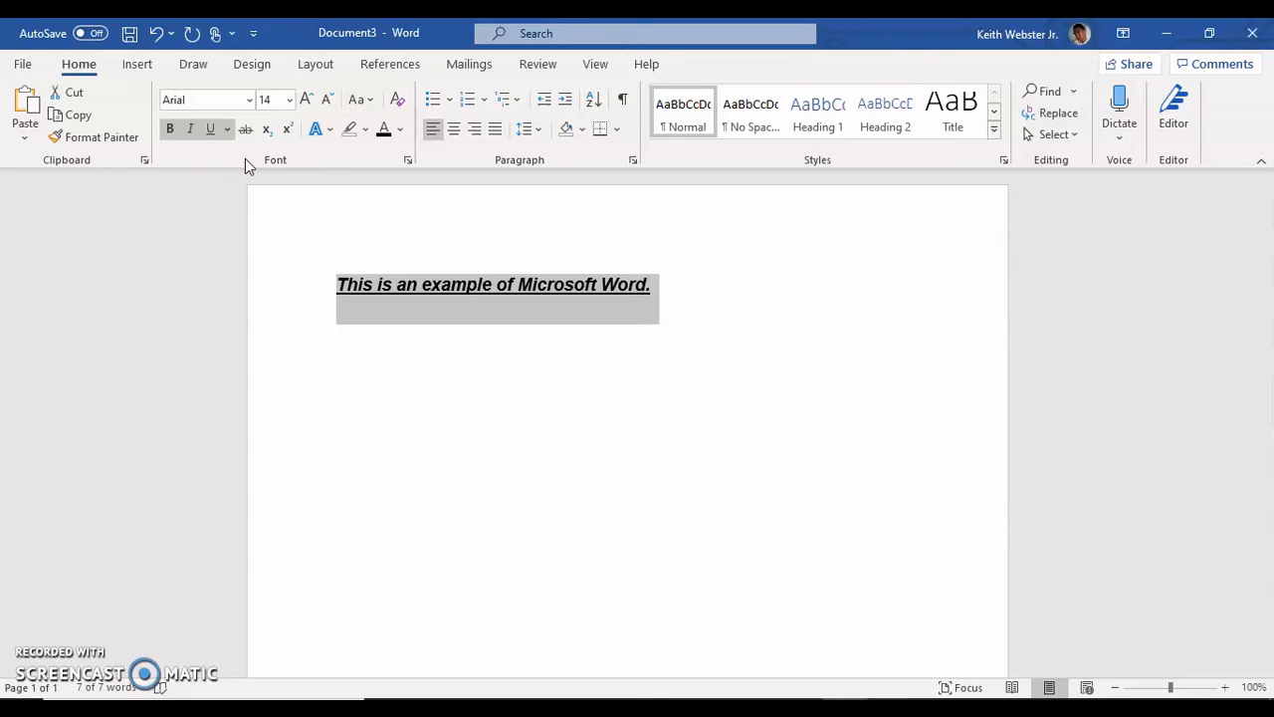
left_click(402, 134)
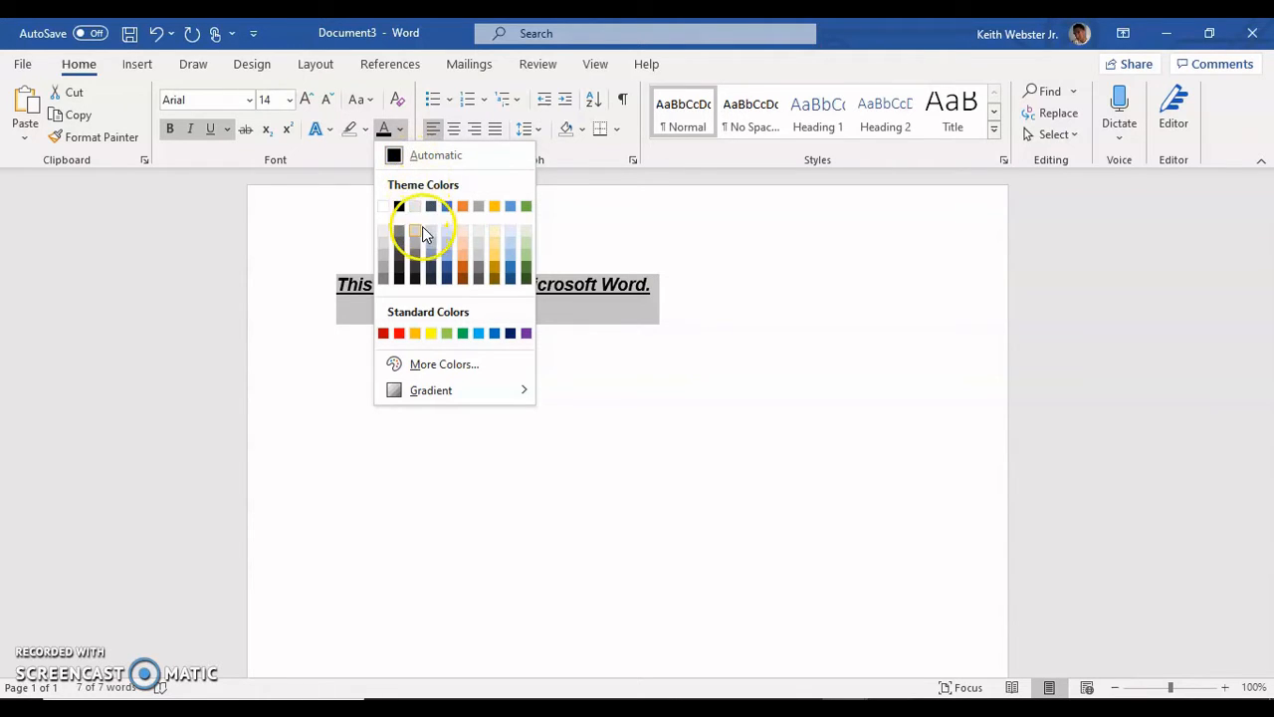
left_click(430, 365)
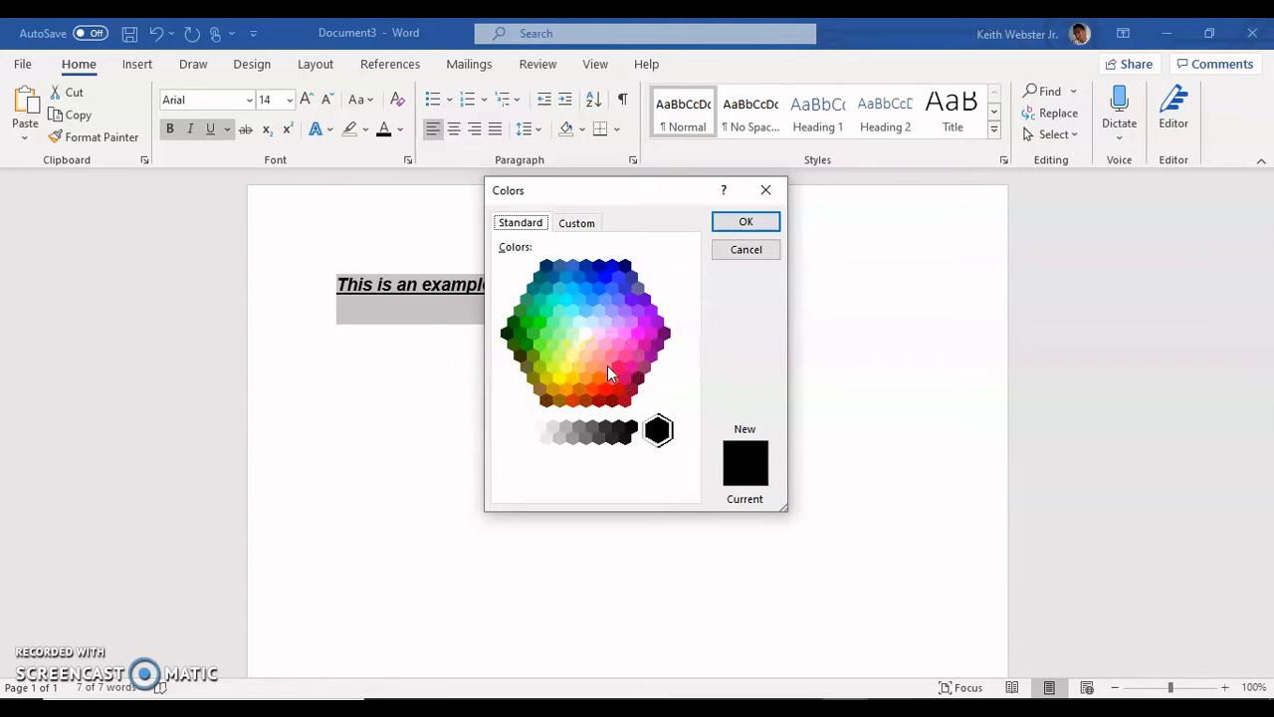
left_click(745, 249)
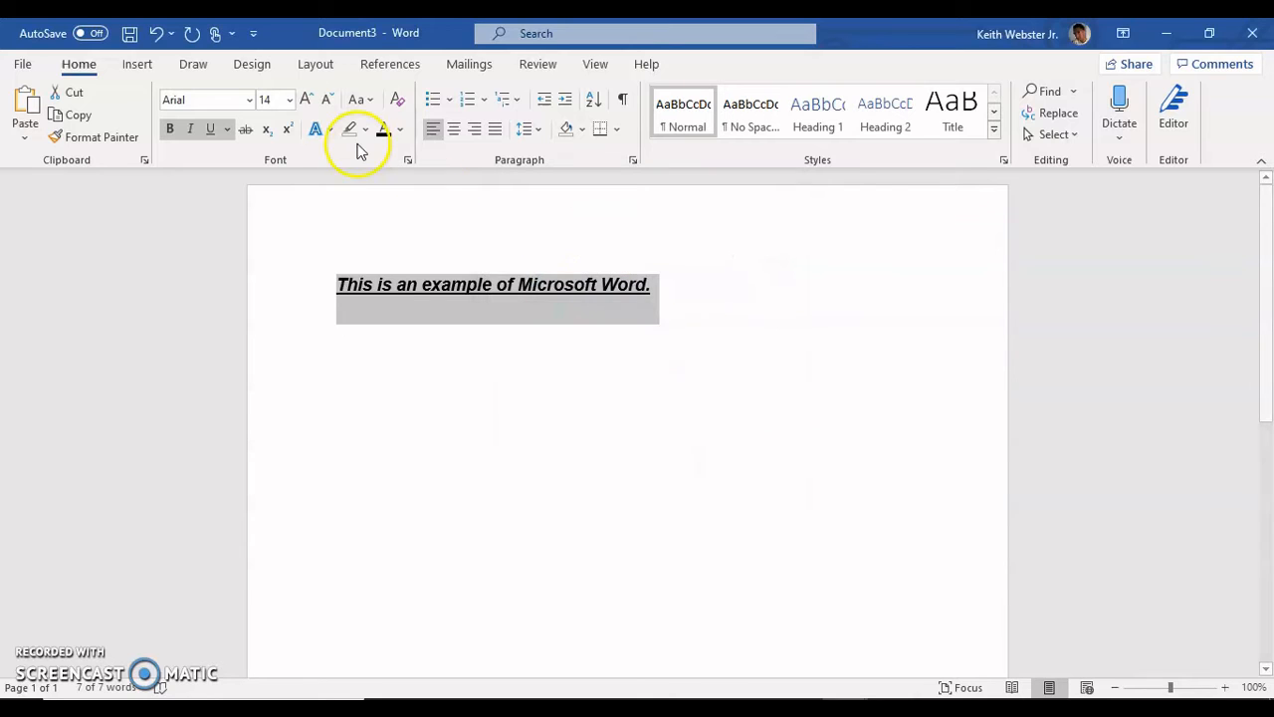
Step: Color the sentence's text in standard red and highlight it in yellow
left_click(400, 130)
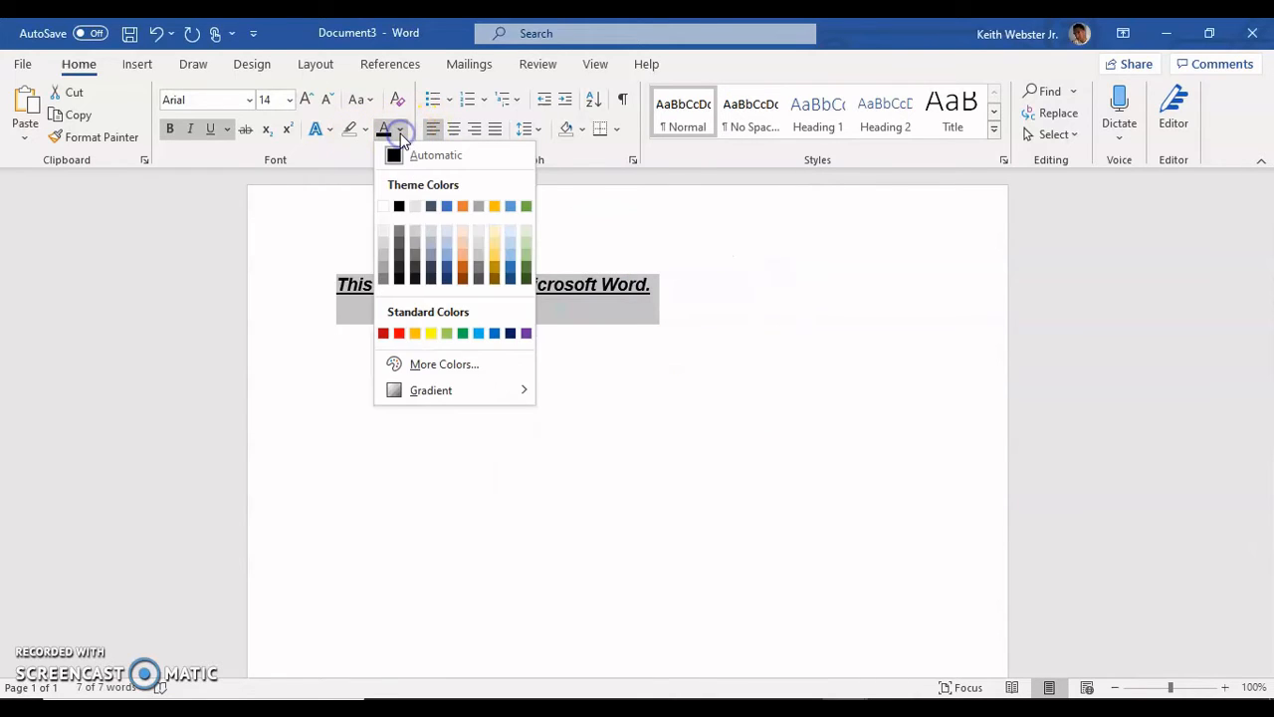
left_click(399, 335)
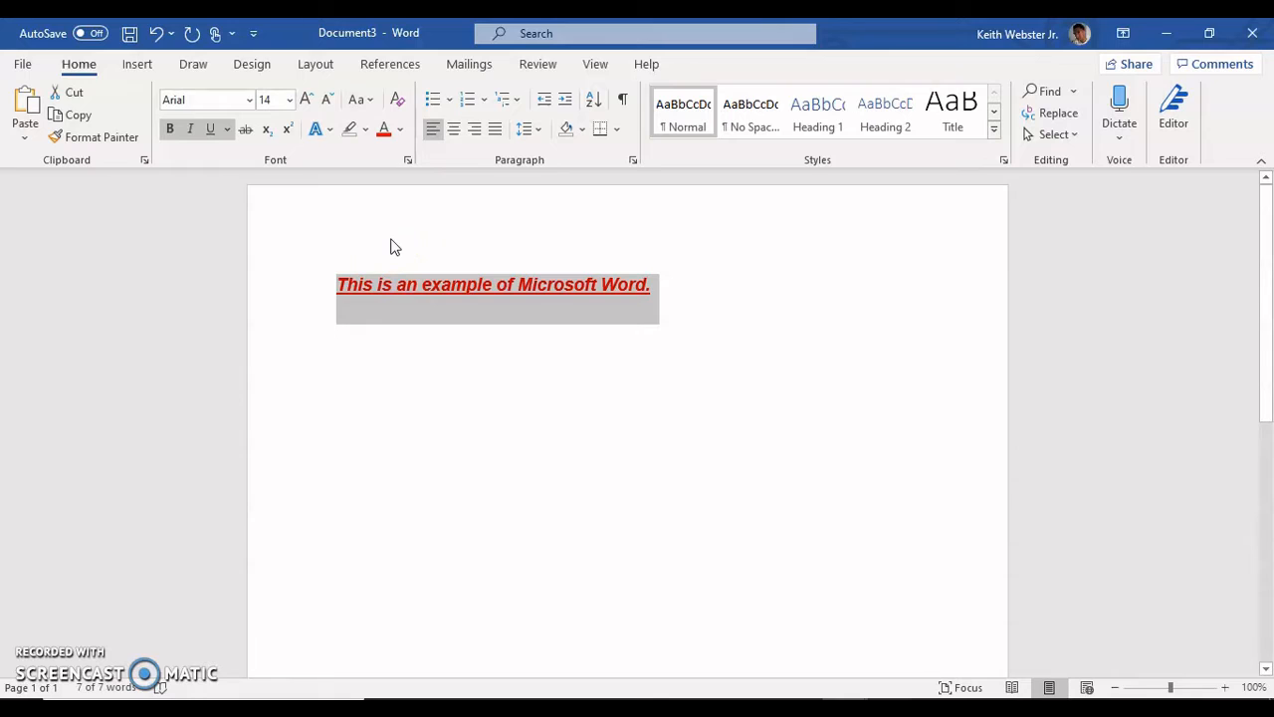
left_click(366, 137)
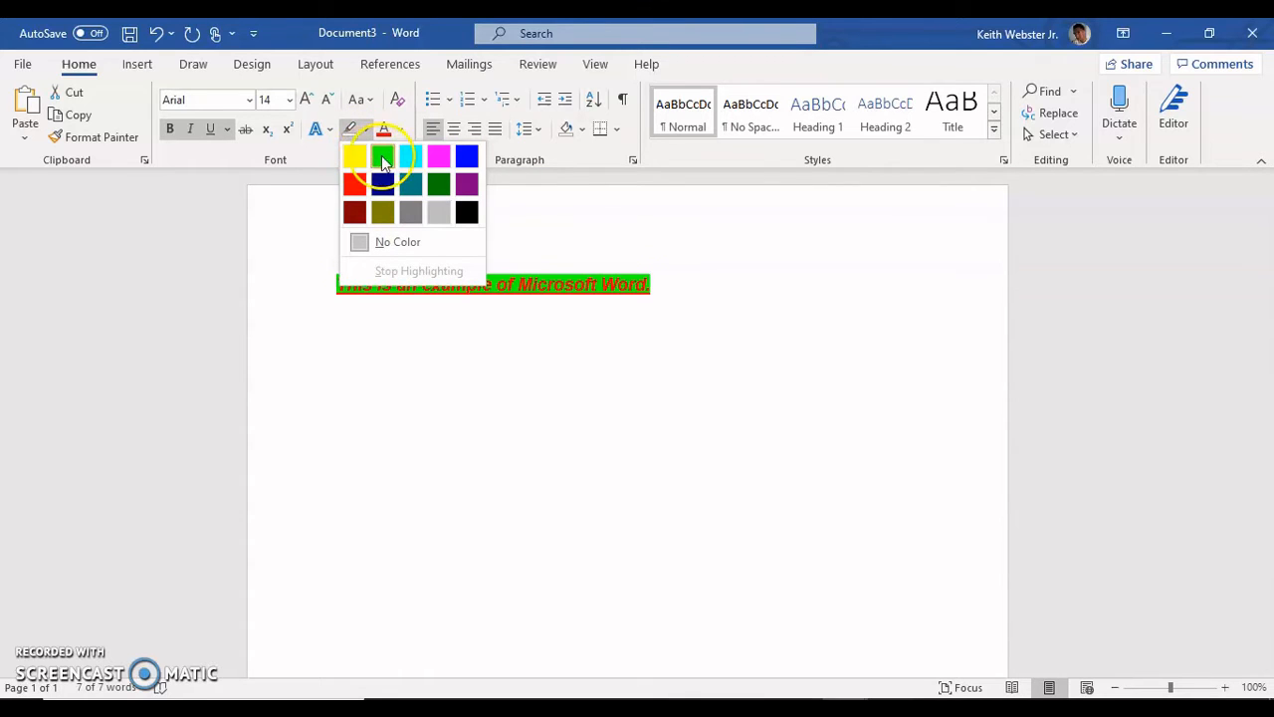
left_click(441, 159)
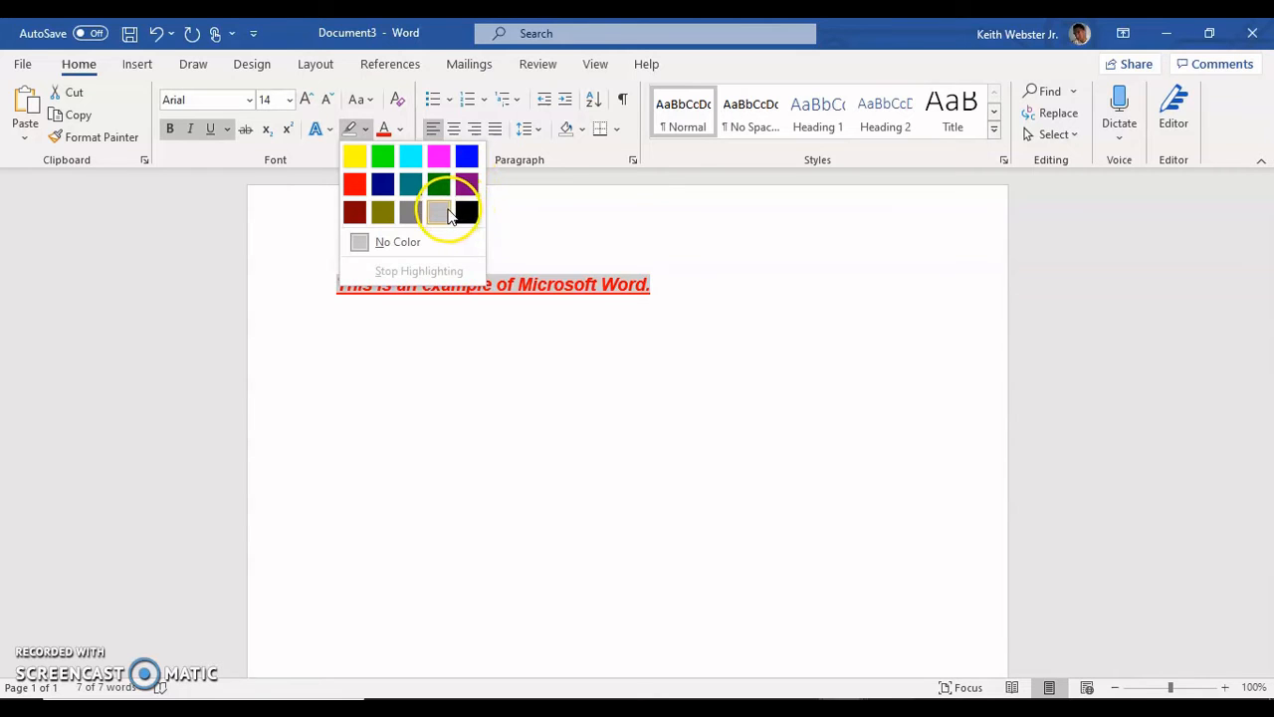
left_click(353, 157)
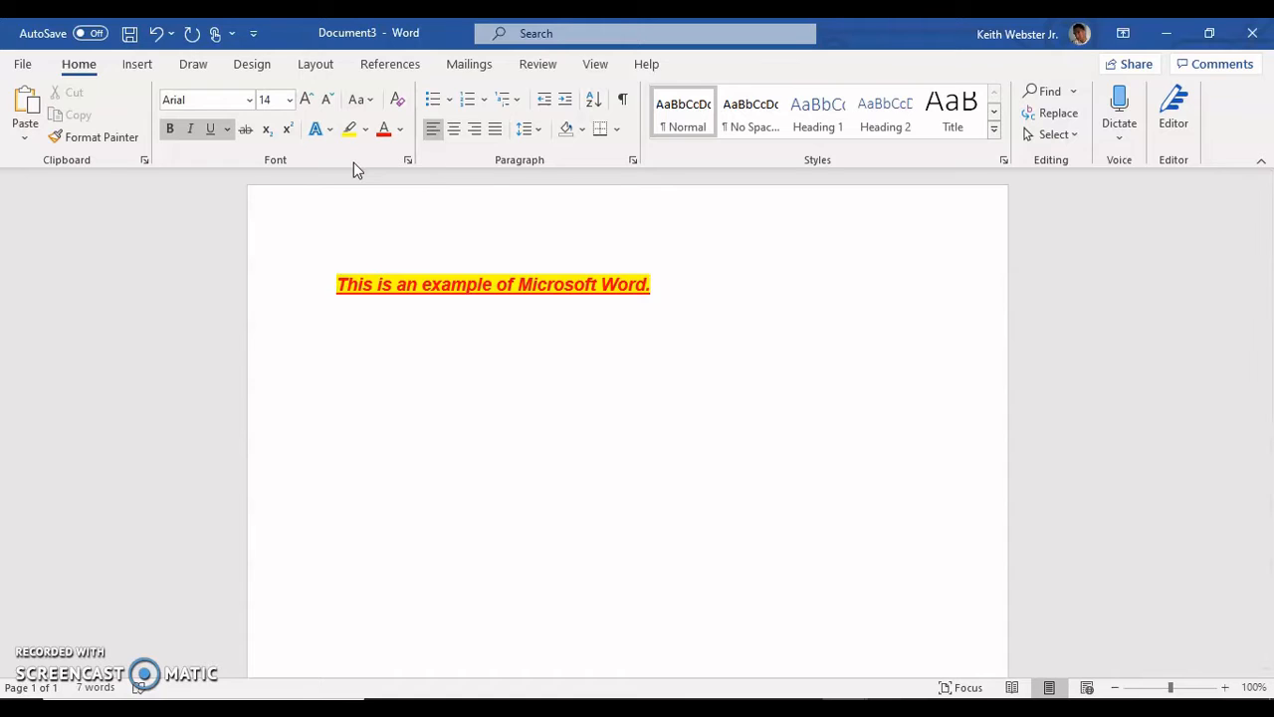
Step: Reselect the whole sentence, set both its bullet style and its numbering format to None, and deselect it
left_click(436, 259)
left_click(448, 286)
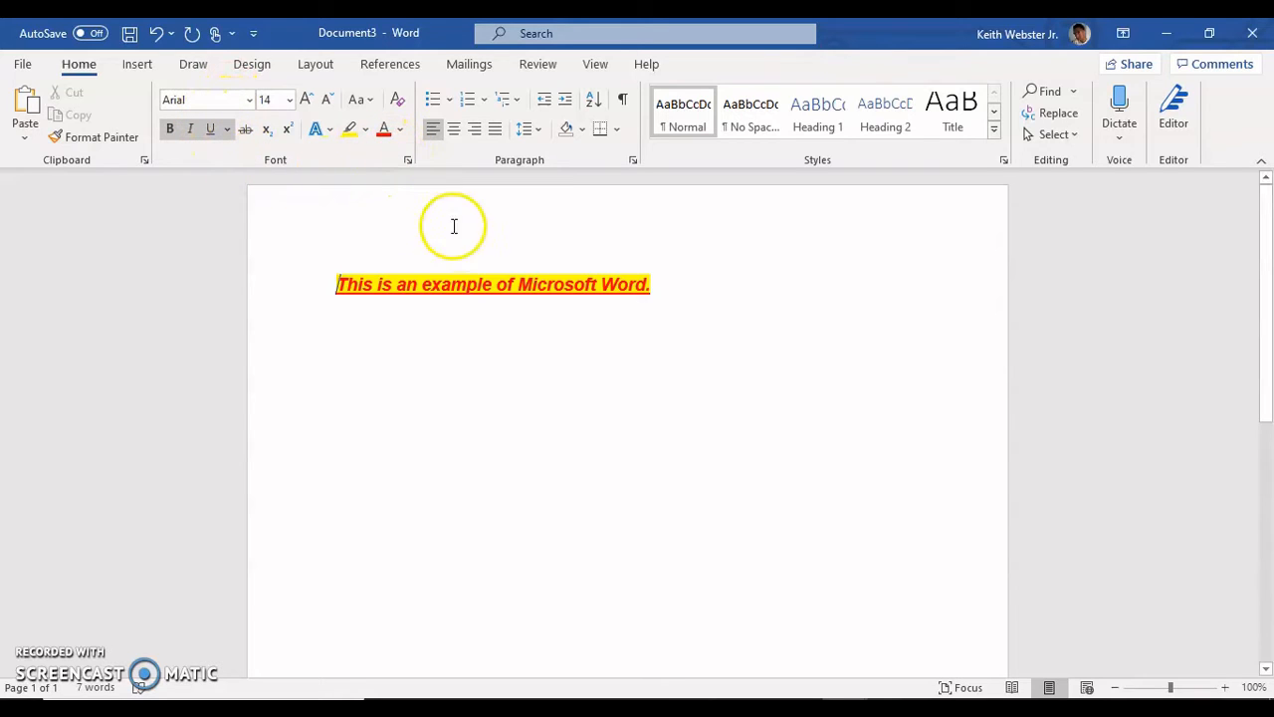
left_click(672, 289)
left_click_drag(672, 289, 334, 305)
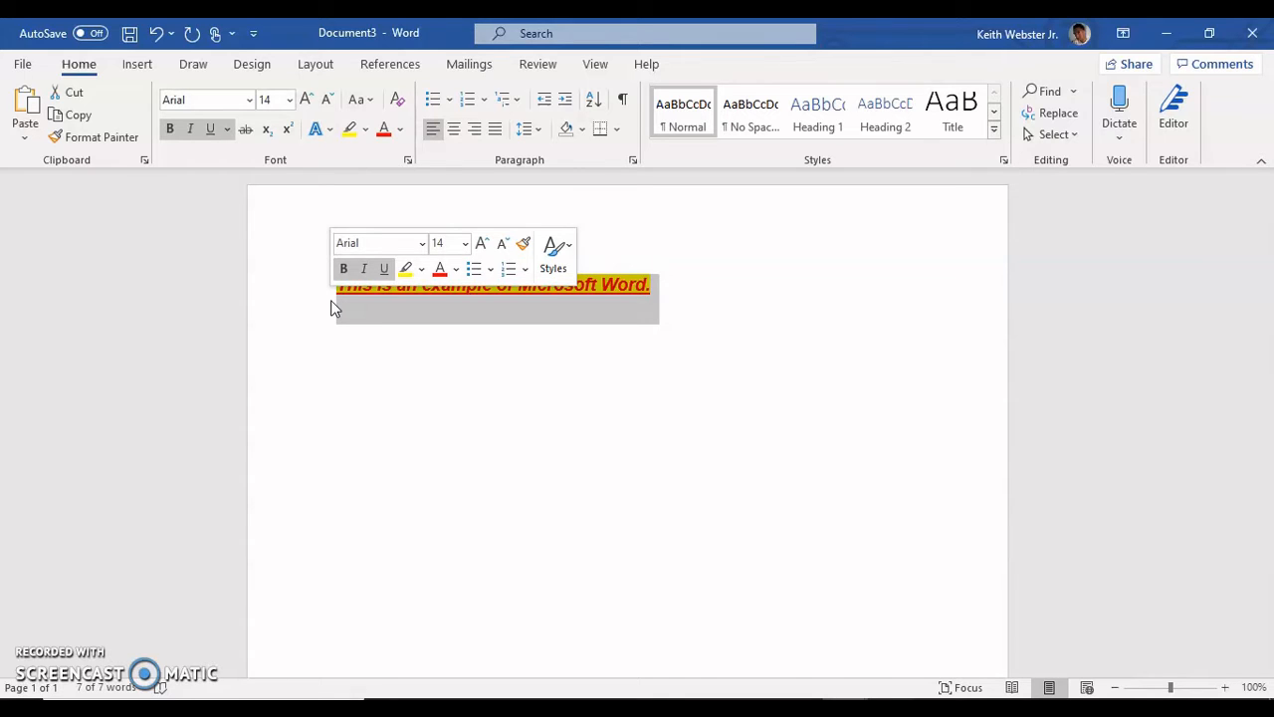
left_click(386, 295)
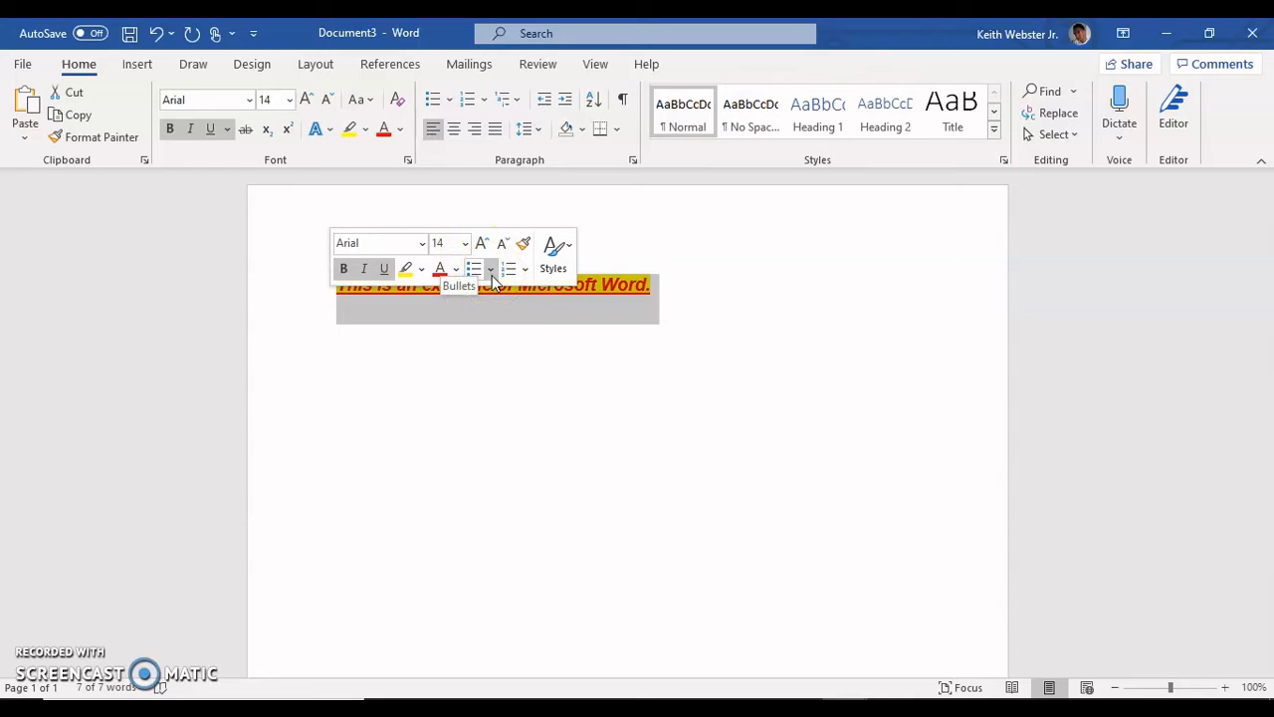
left_click(491, 273)
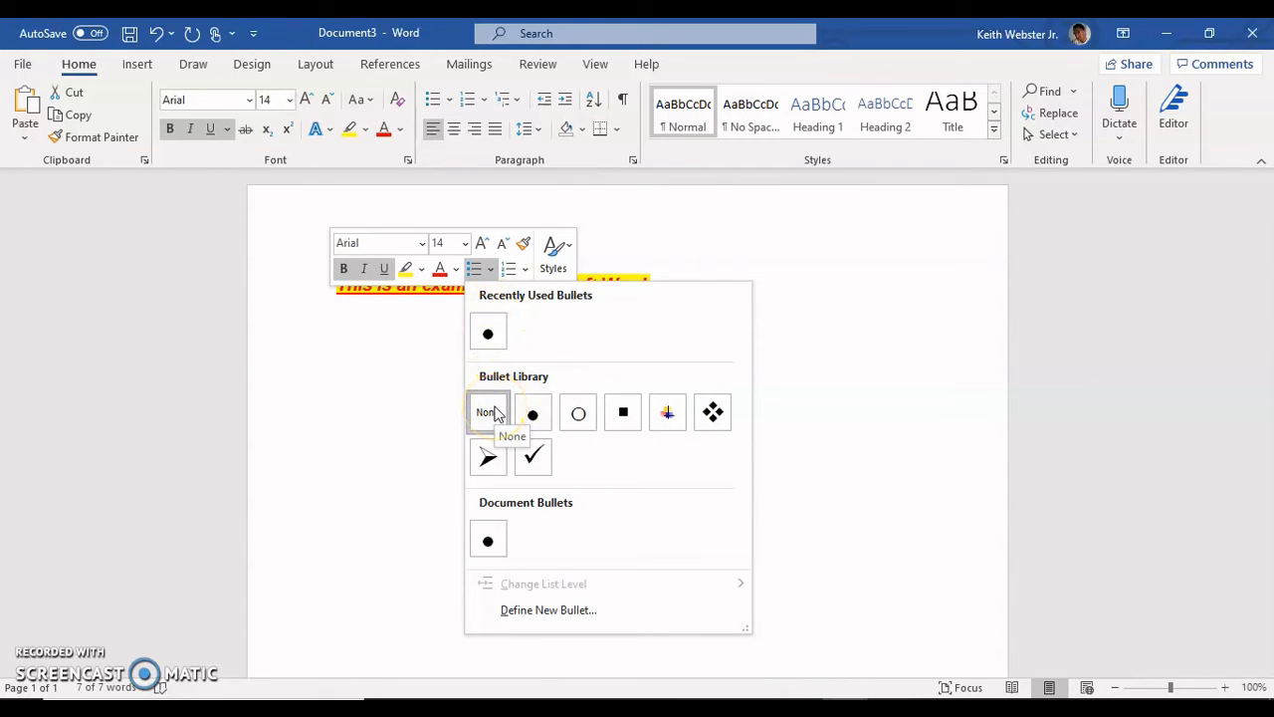
left_click(494, 412)
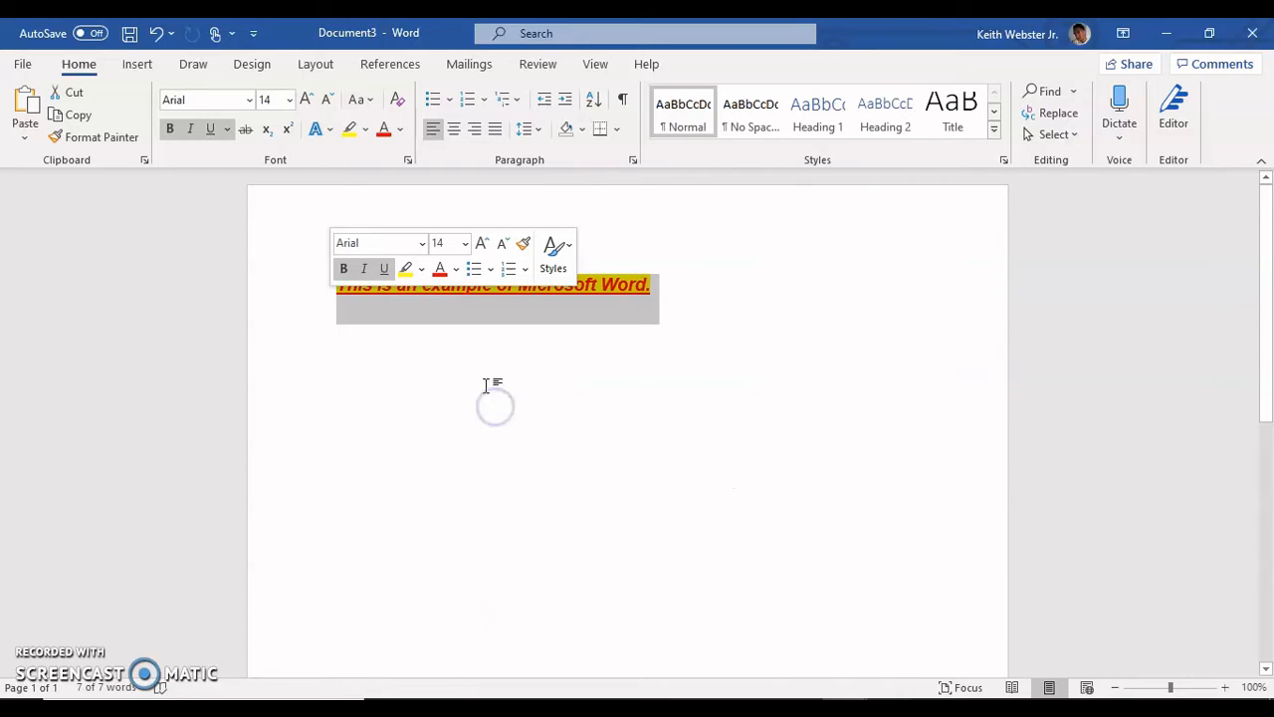
left_click(526, 271)
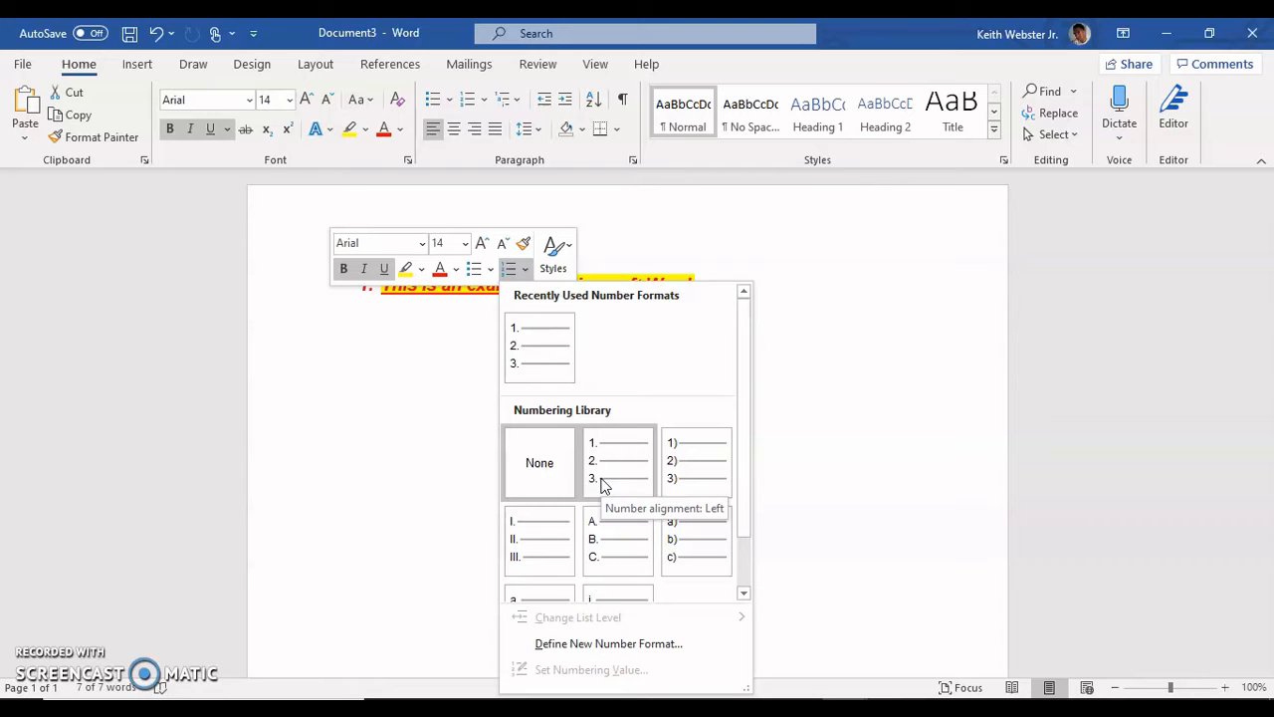
left_click(539, 463)
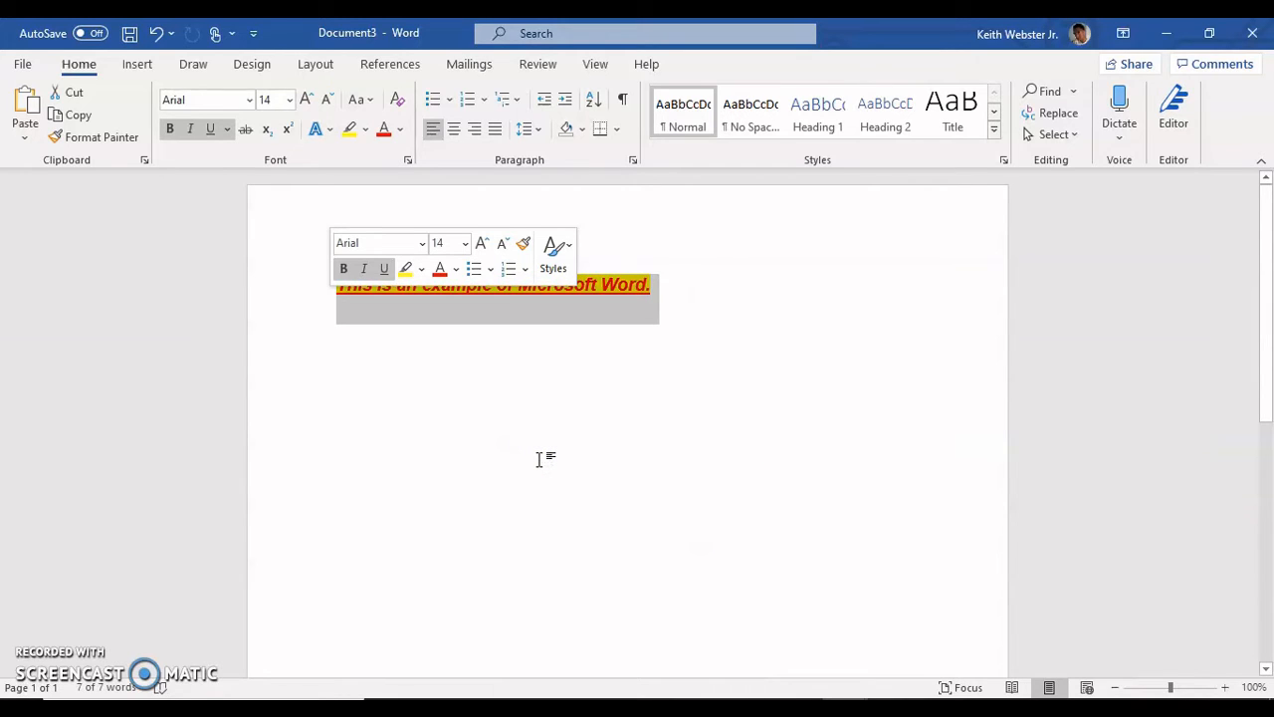
left_click(509, 355)
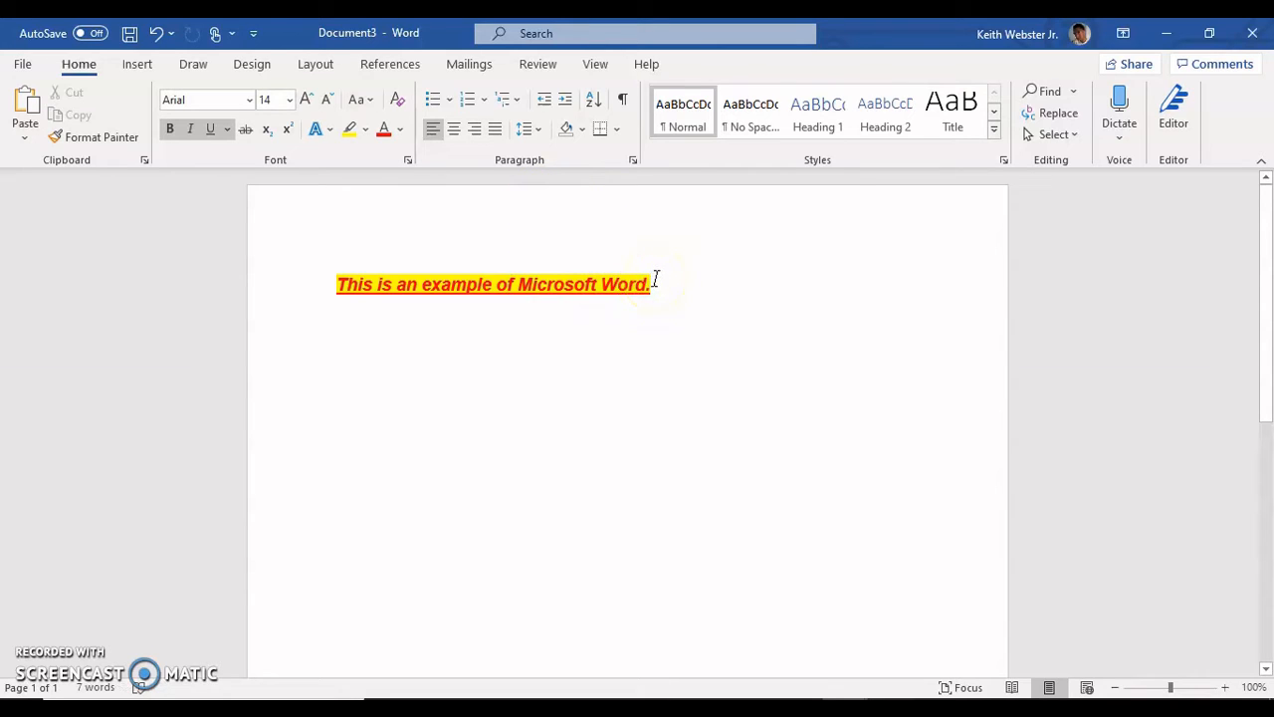
Step: Set the paragraph's line spacing to Single and enable the option not to add space between paragraphs of the same style
left_click(632, 162)
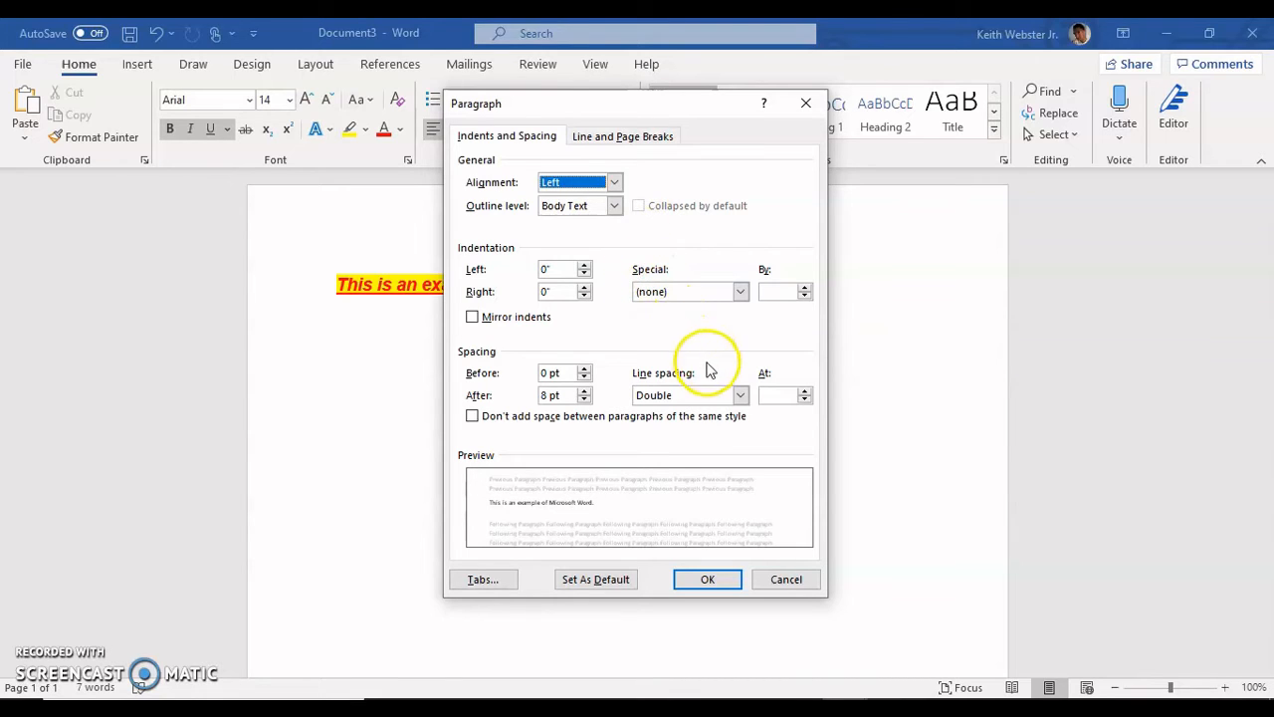
left_click(738, 395)
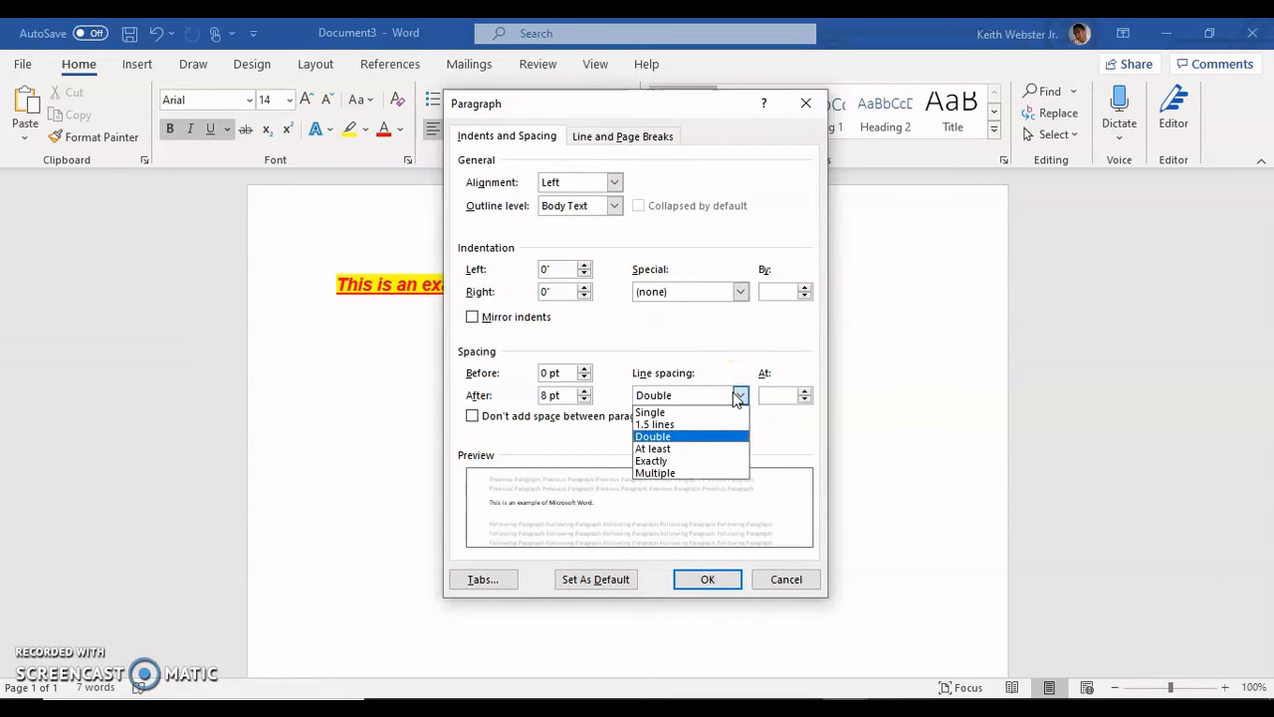
left_click(709, 414)
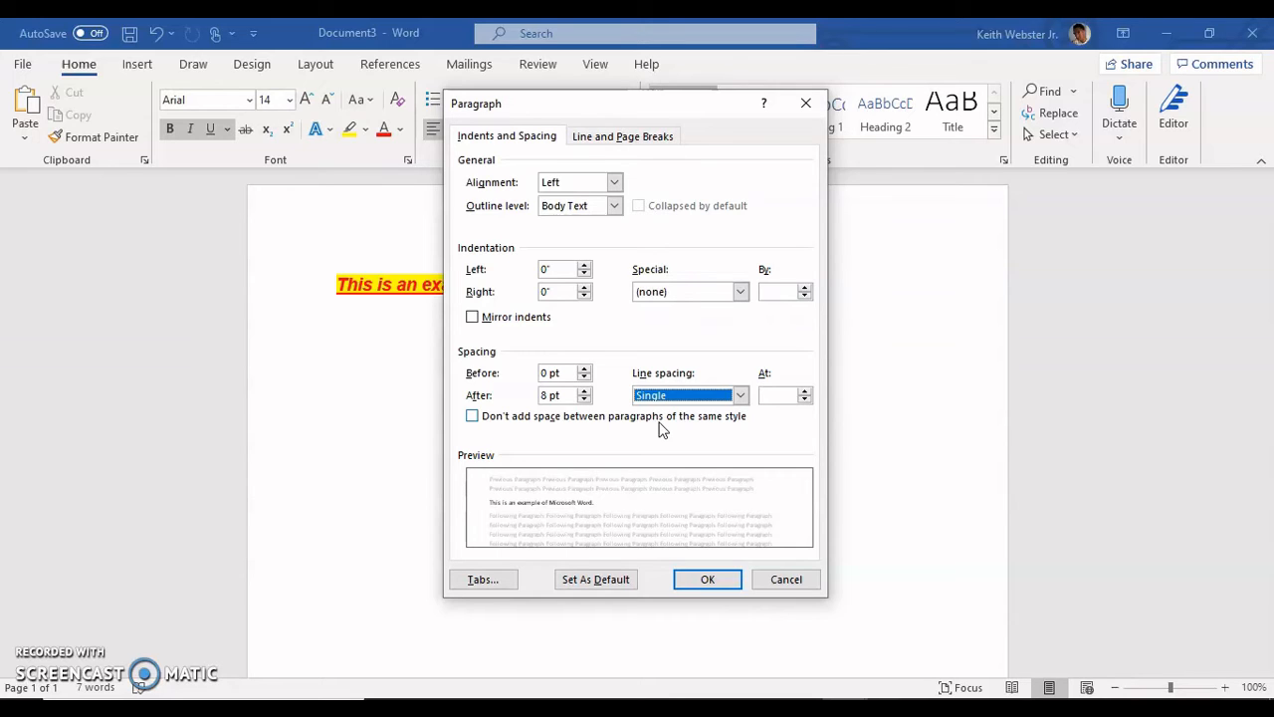
left_click(472, 418)
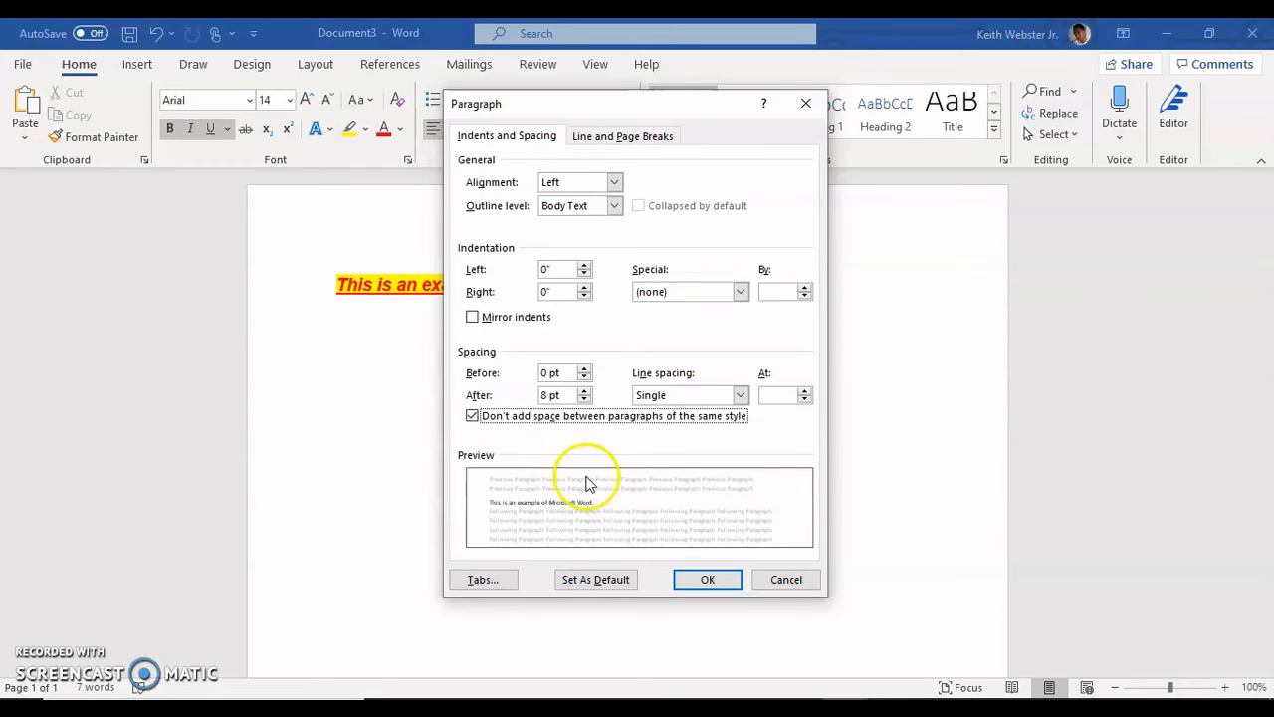
left_click(710, 580)
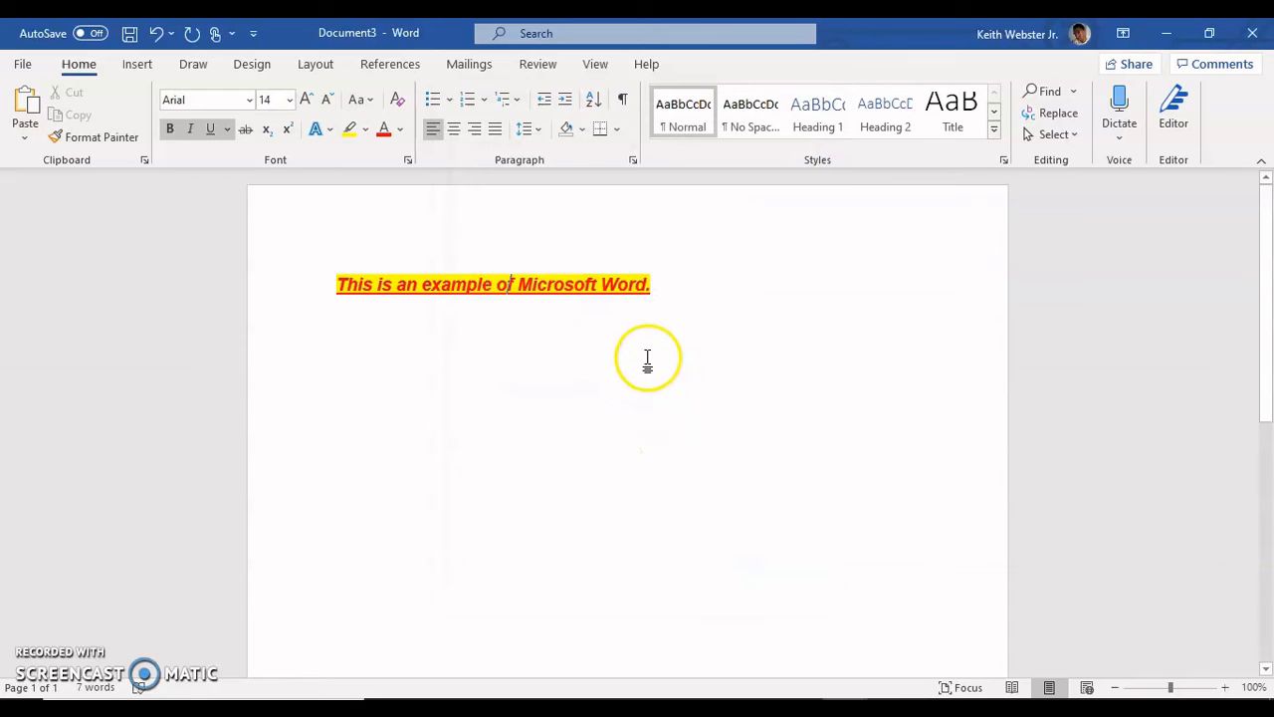
Step: Append the sentence "The paragraphs at this point are changed into single space." after the first sentence
left_click(654, 288)
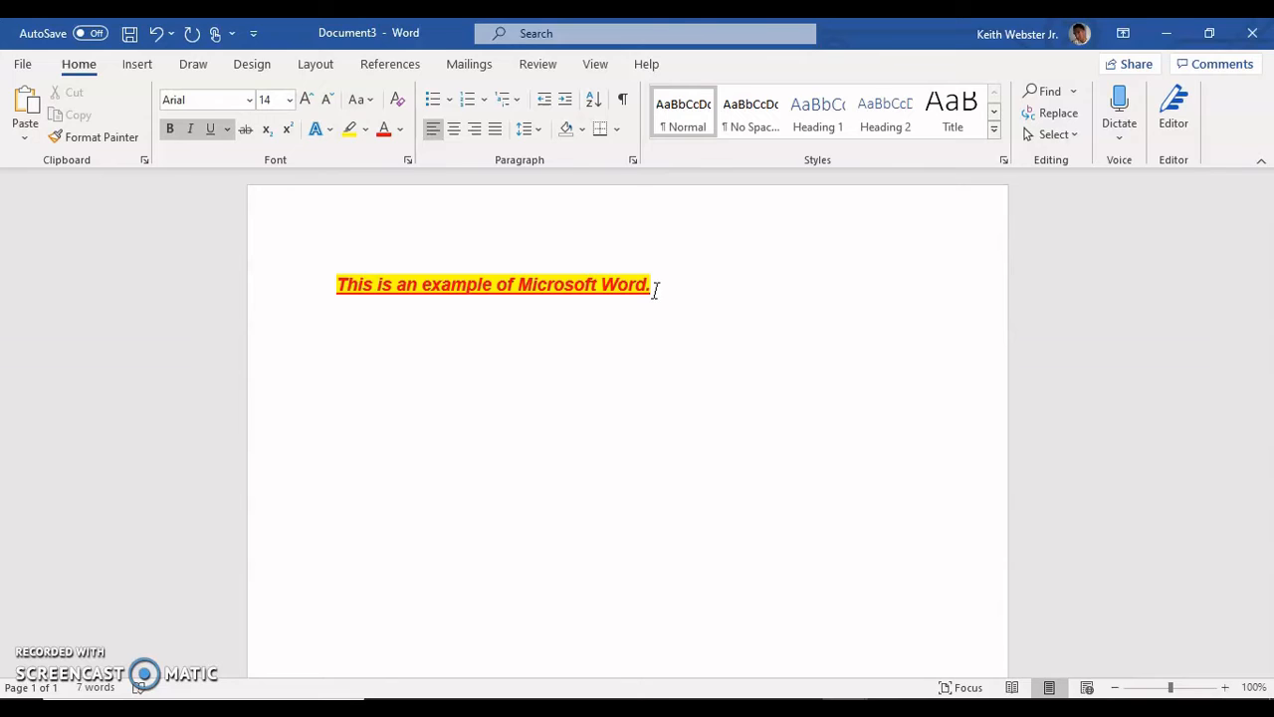
type("The par")
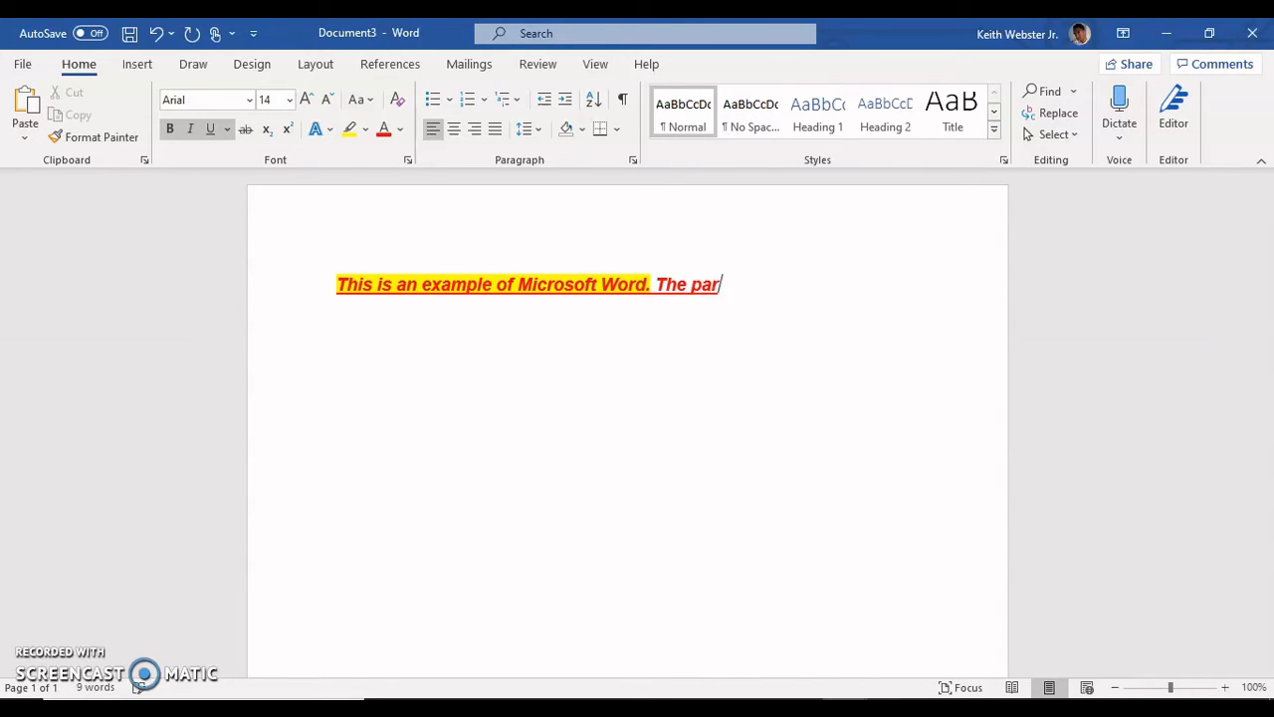
type("agraphs att")
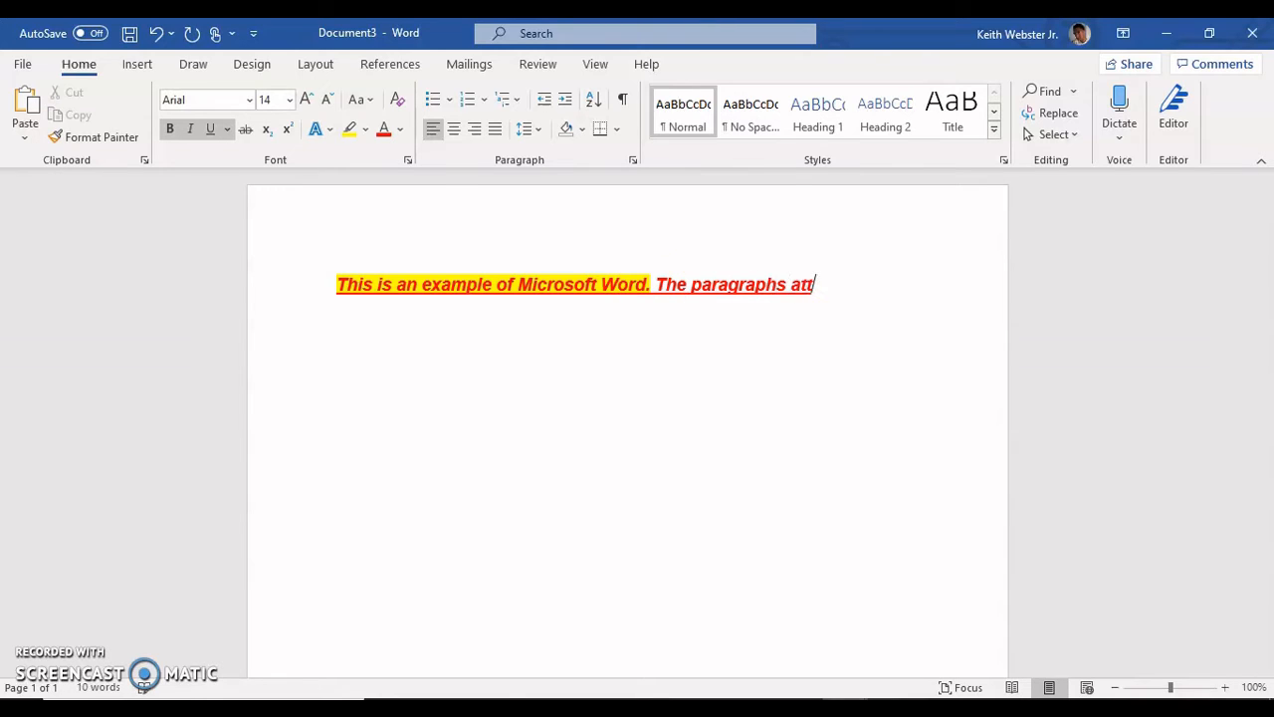
key("BackSpace")
type("this point are chan")
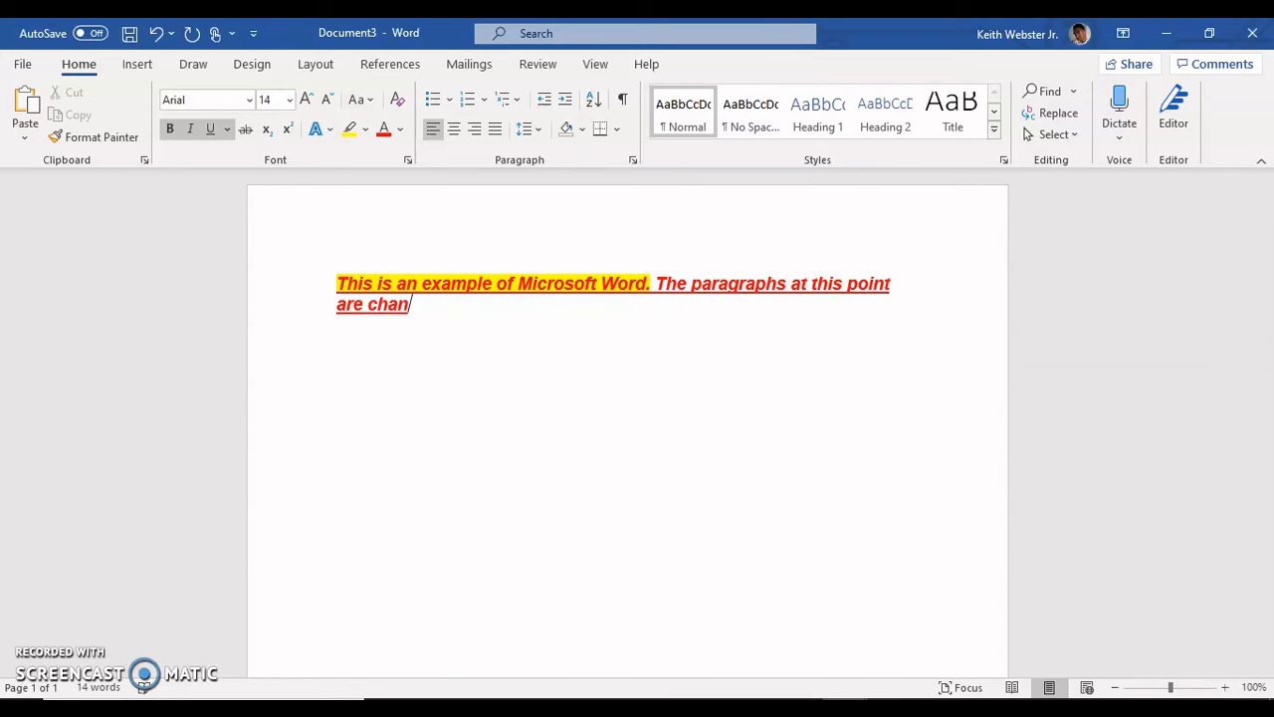
type("ged into sing")
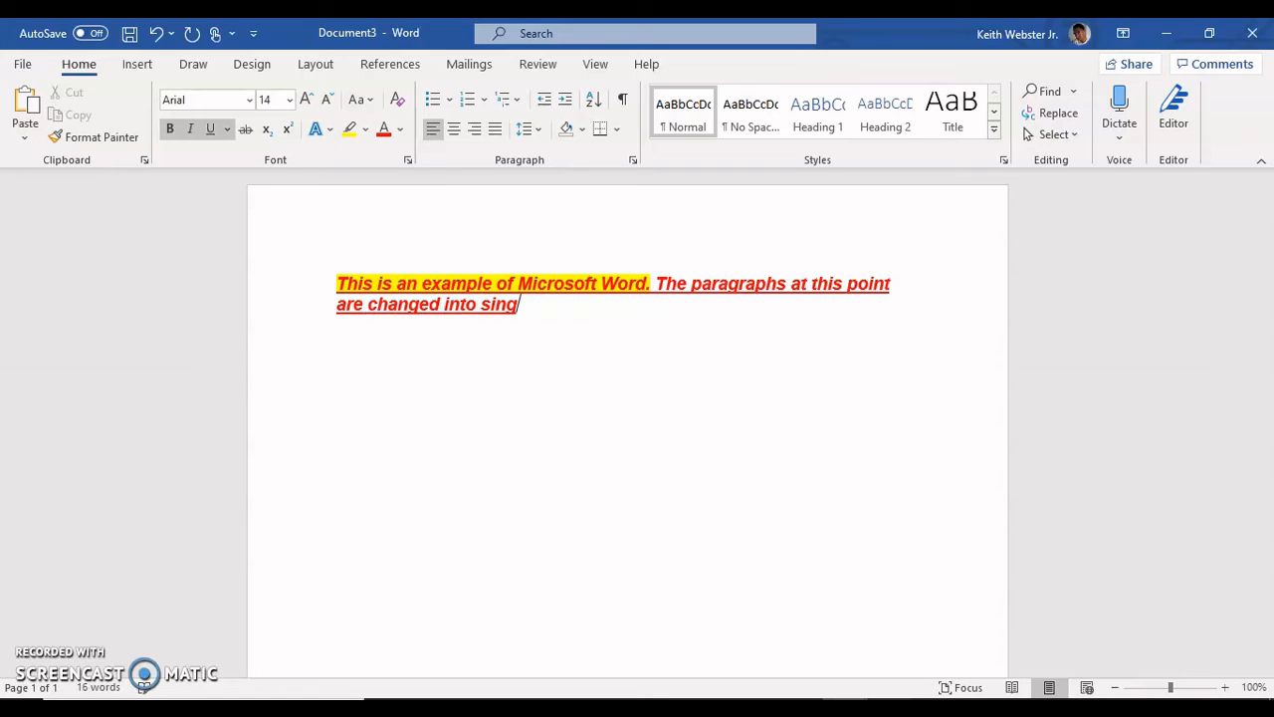
type("le space.")
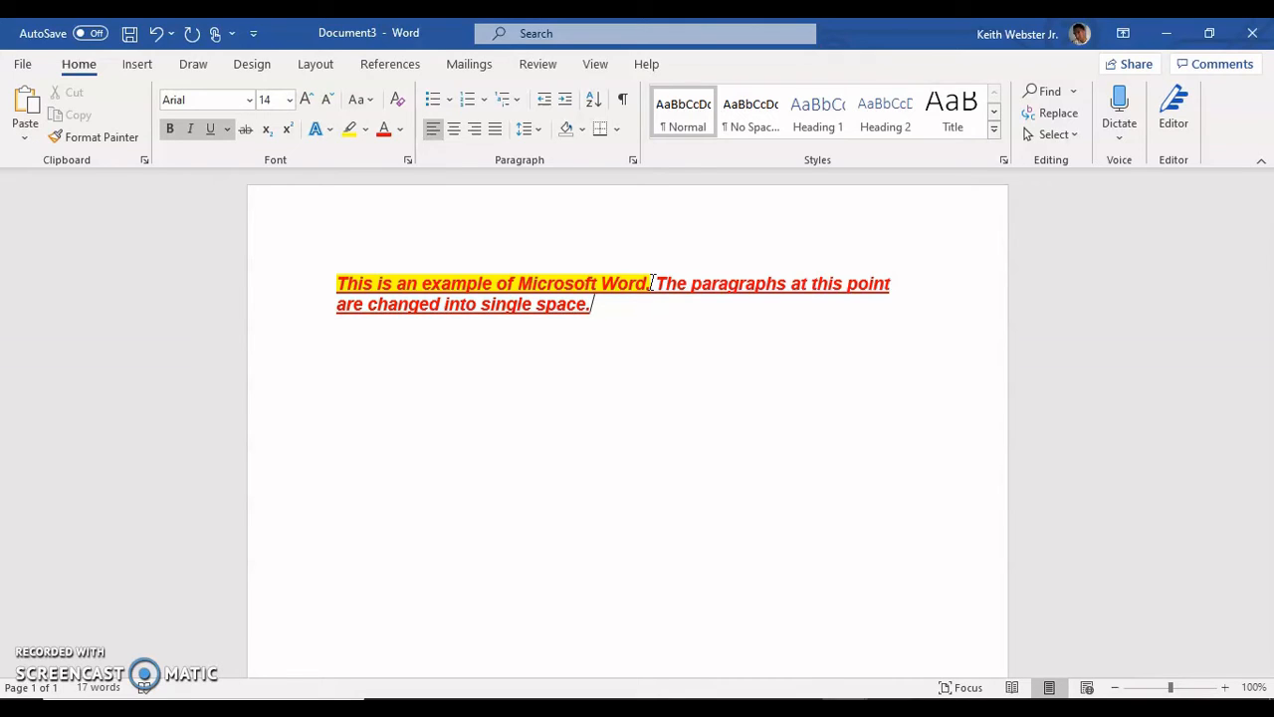
Step: Select all the text and set its paragraph line spacing to Double
key("ctrl+a")
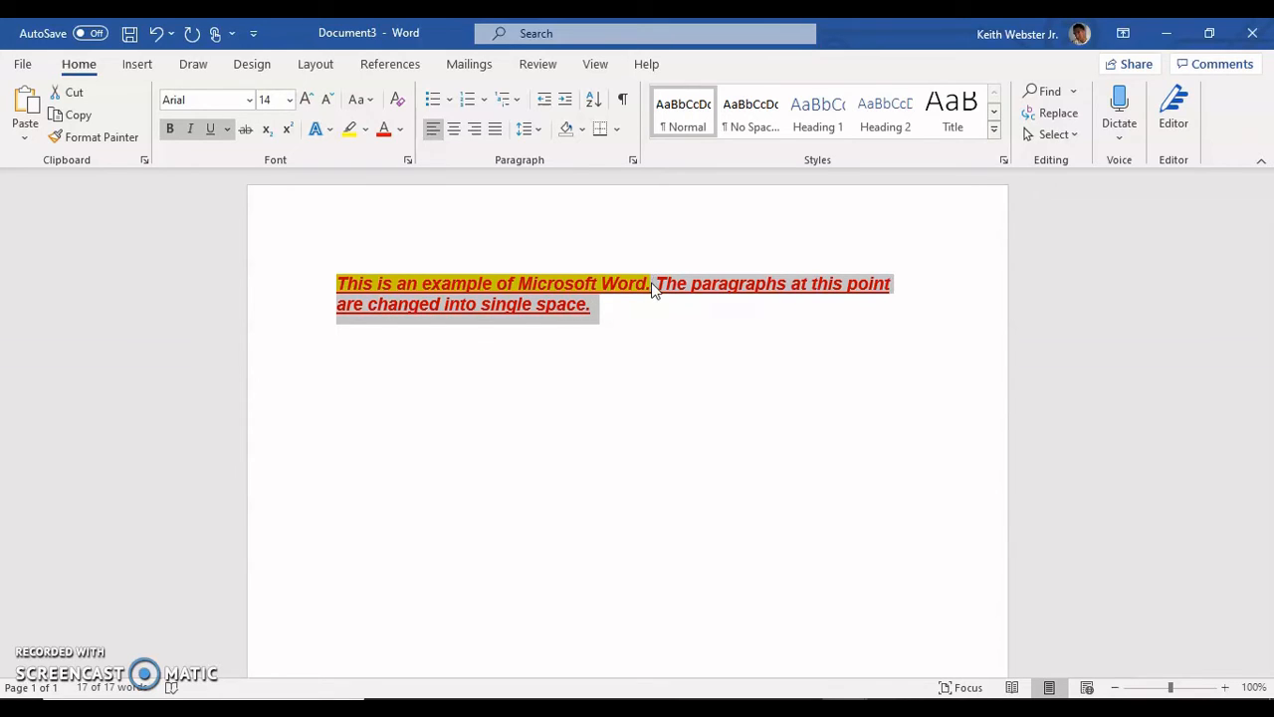
right_click(570, 294)
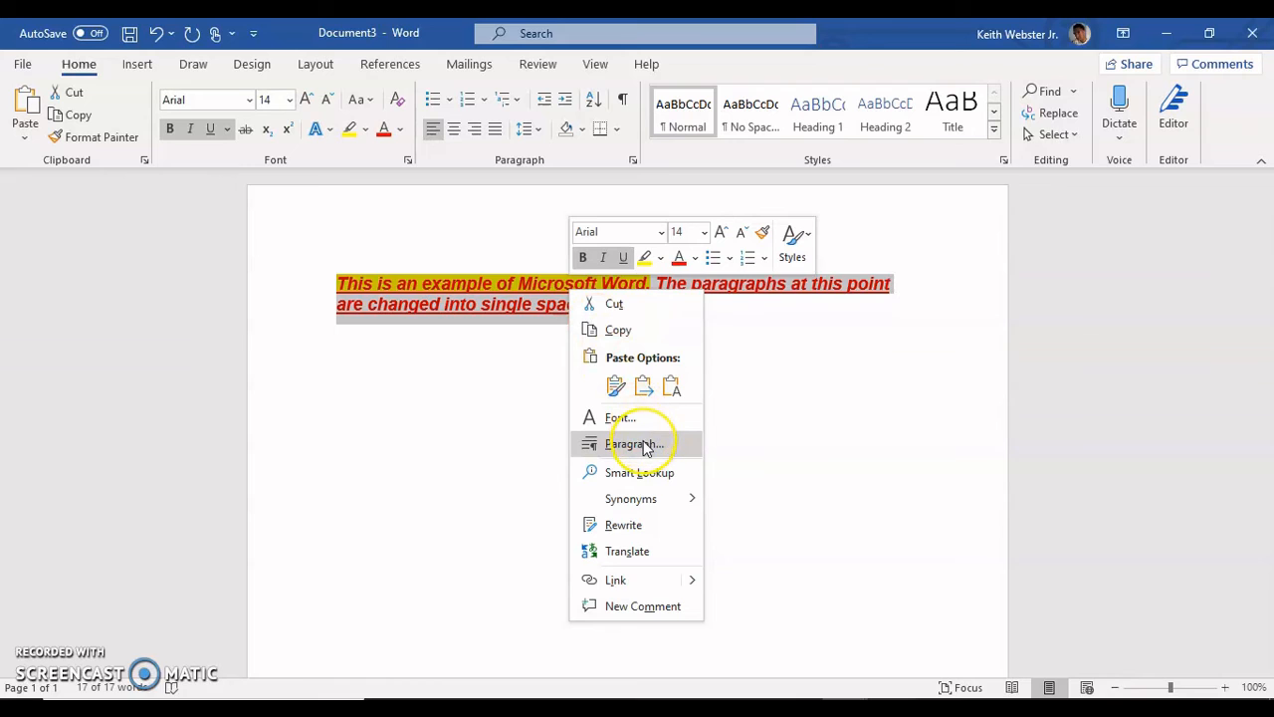
left_click(643, 447)
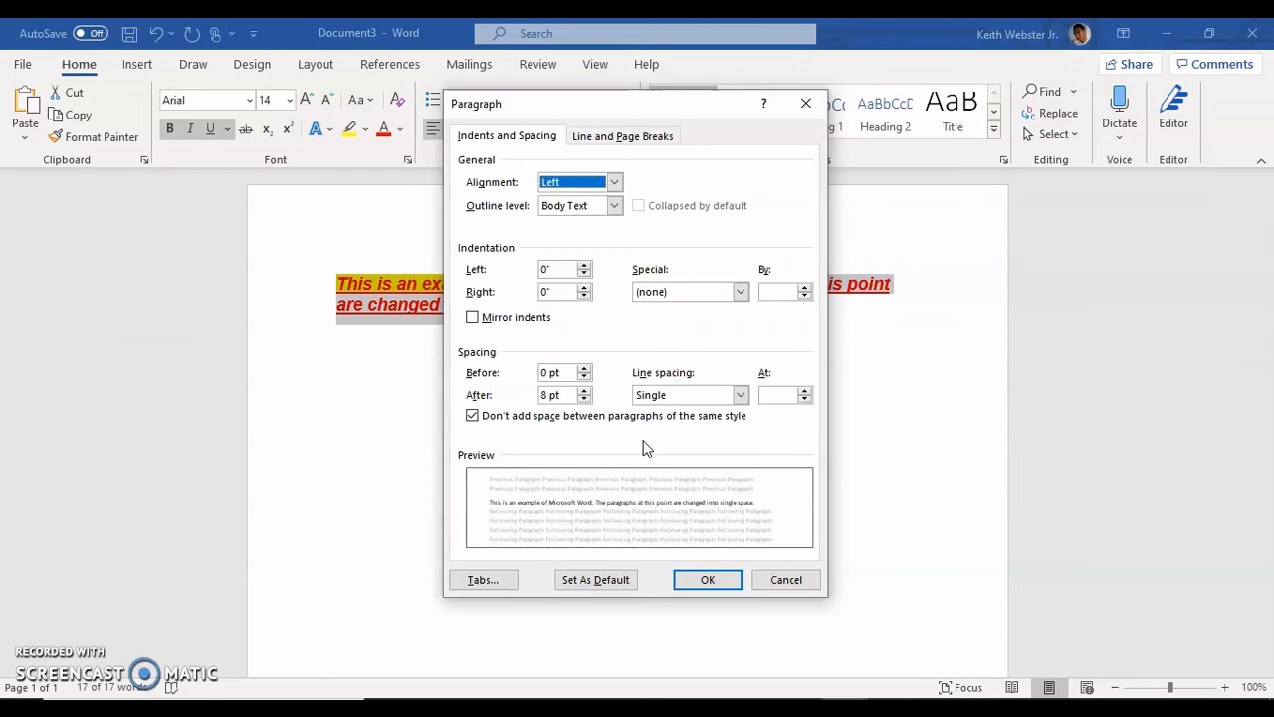
left_click(741, 395)
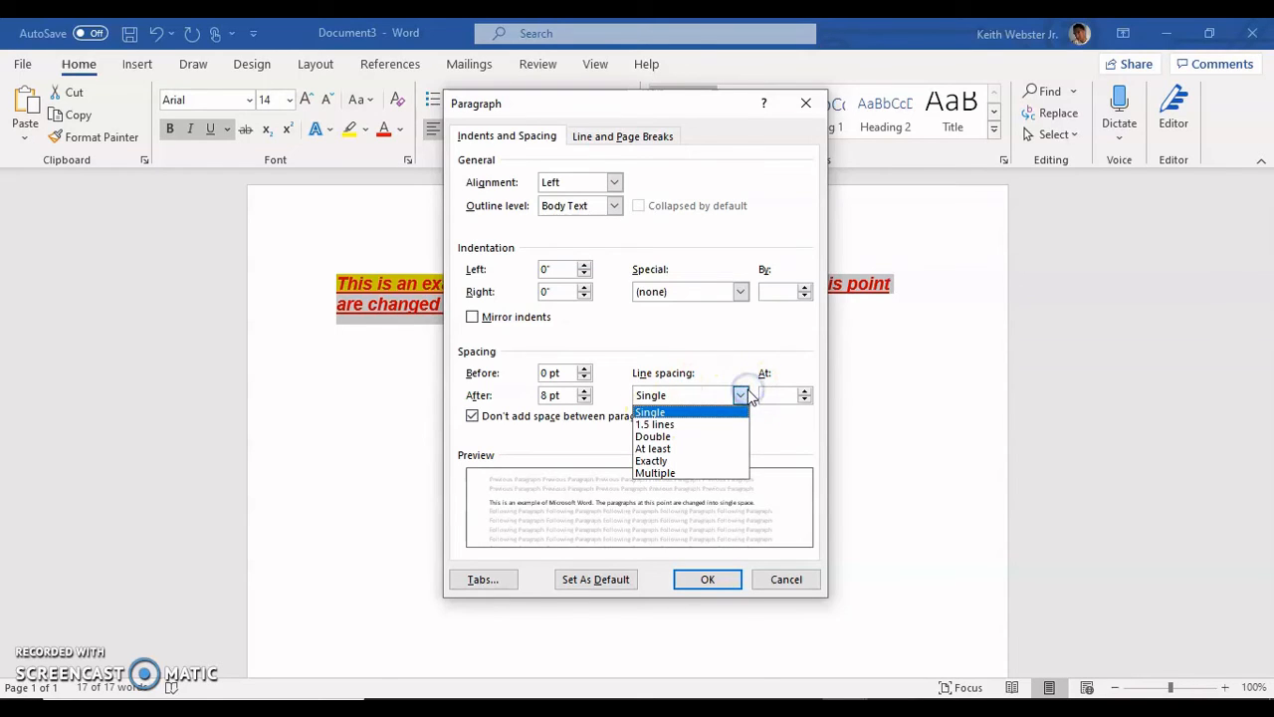
left_click(733, 437)
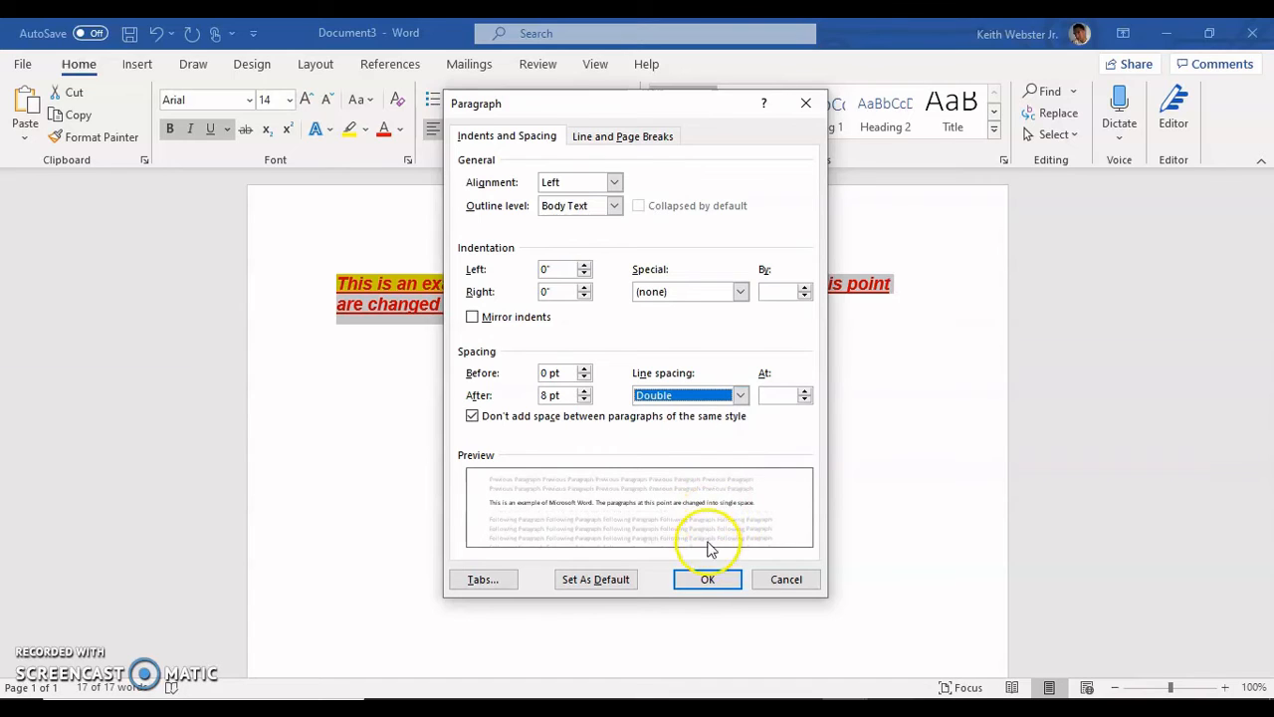
left_click(705, 581)
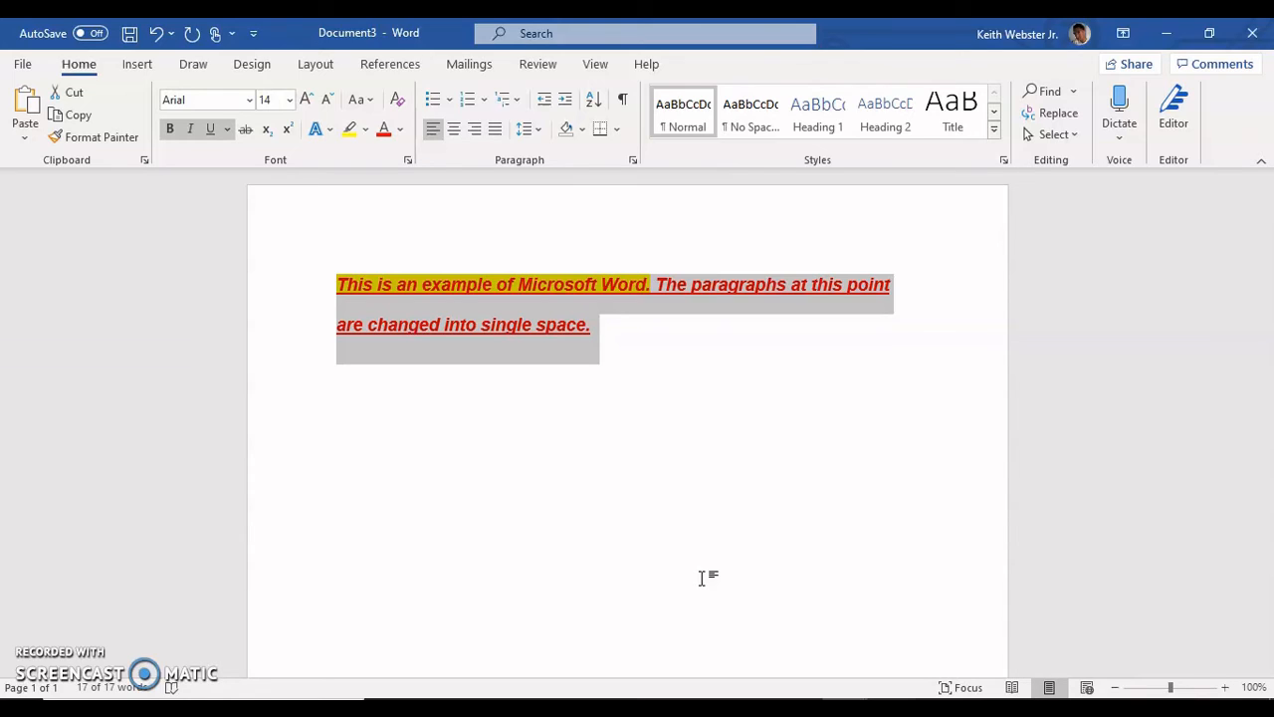
Step: Start a new paragraph below the existing text and write "This is a new paragraph." in it
left_click(600, 338)
key("Return")
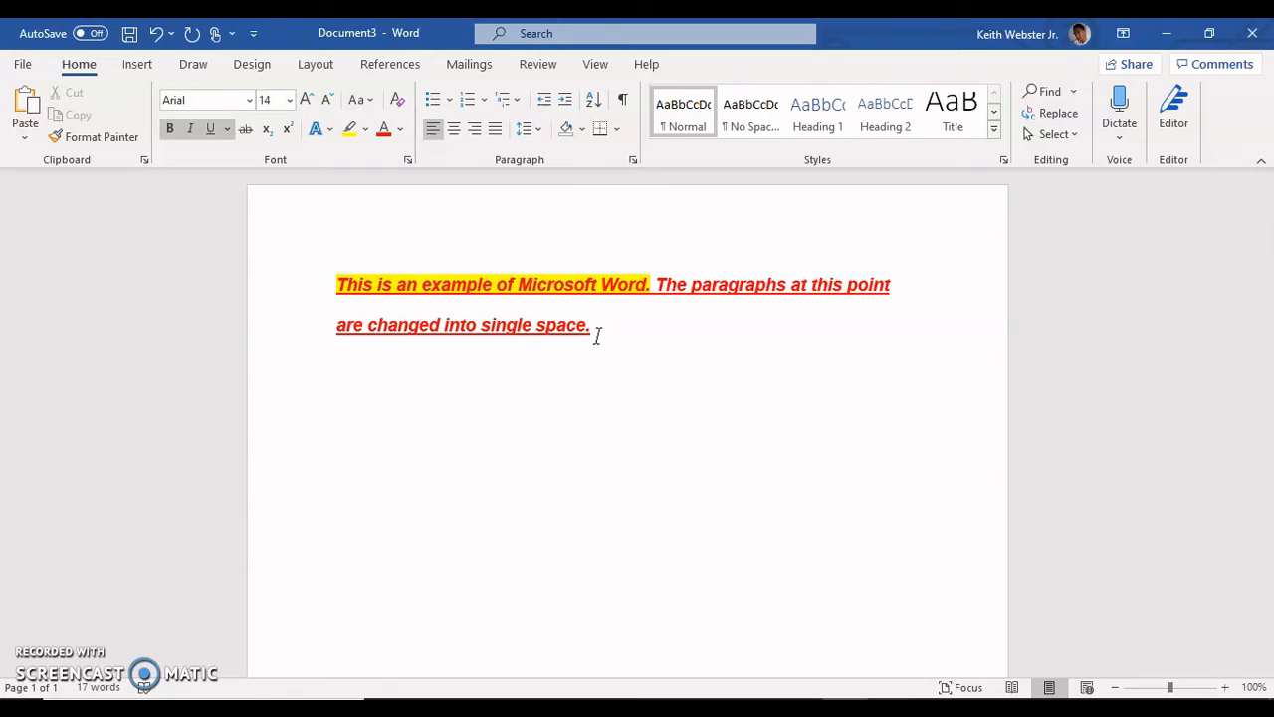
type("This is a new p")
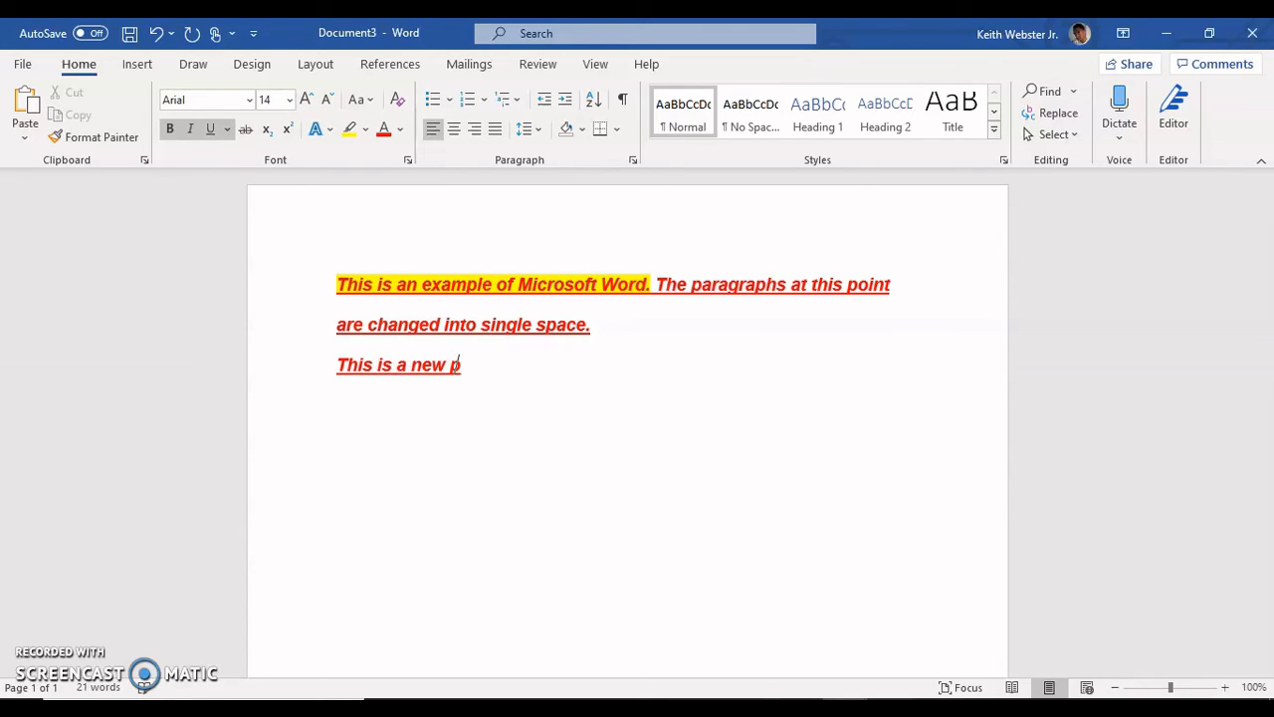
type("aragrap")
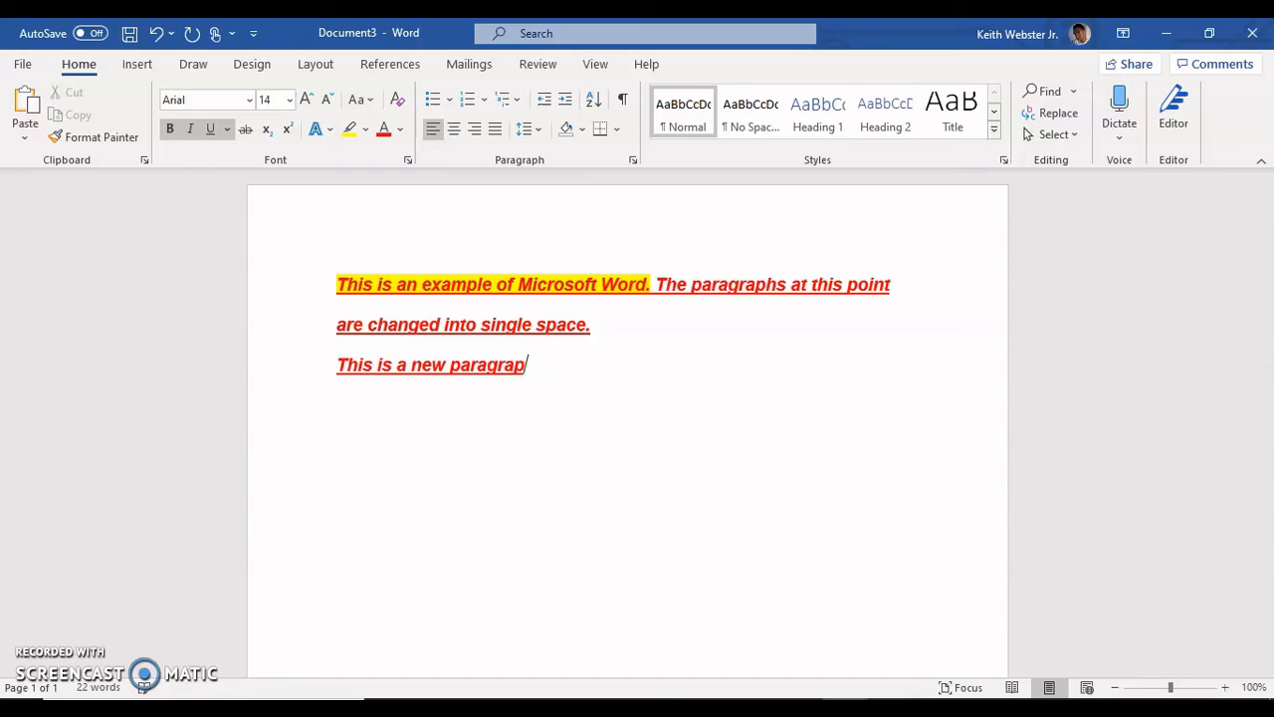
type("h.")
Step: Select both paragraphs and remove the bold, italic and underline formatting from them
key("shift+Up")
key("shift+Up")
key("shift+Home")
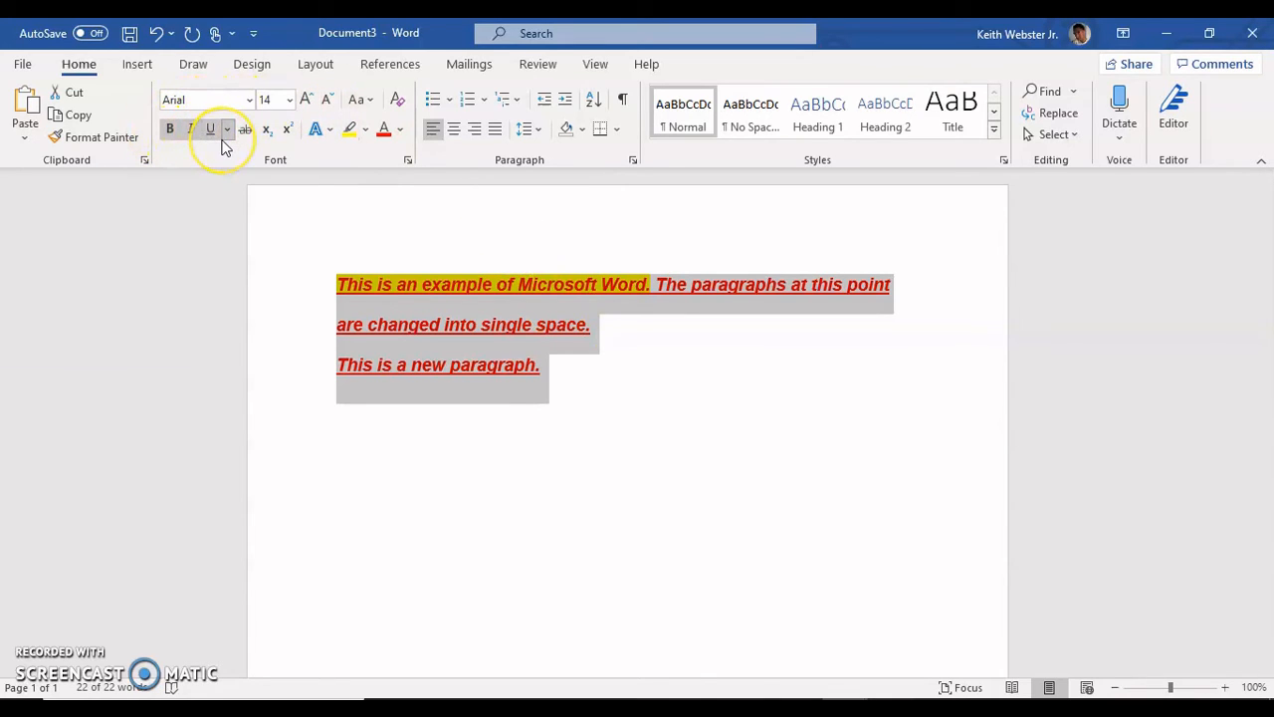
left_click(169, 130)
left_click(186, 129)
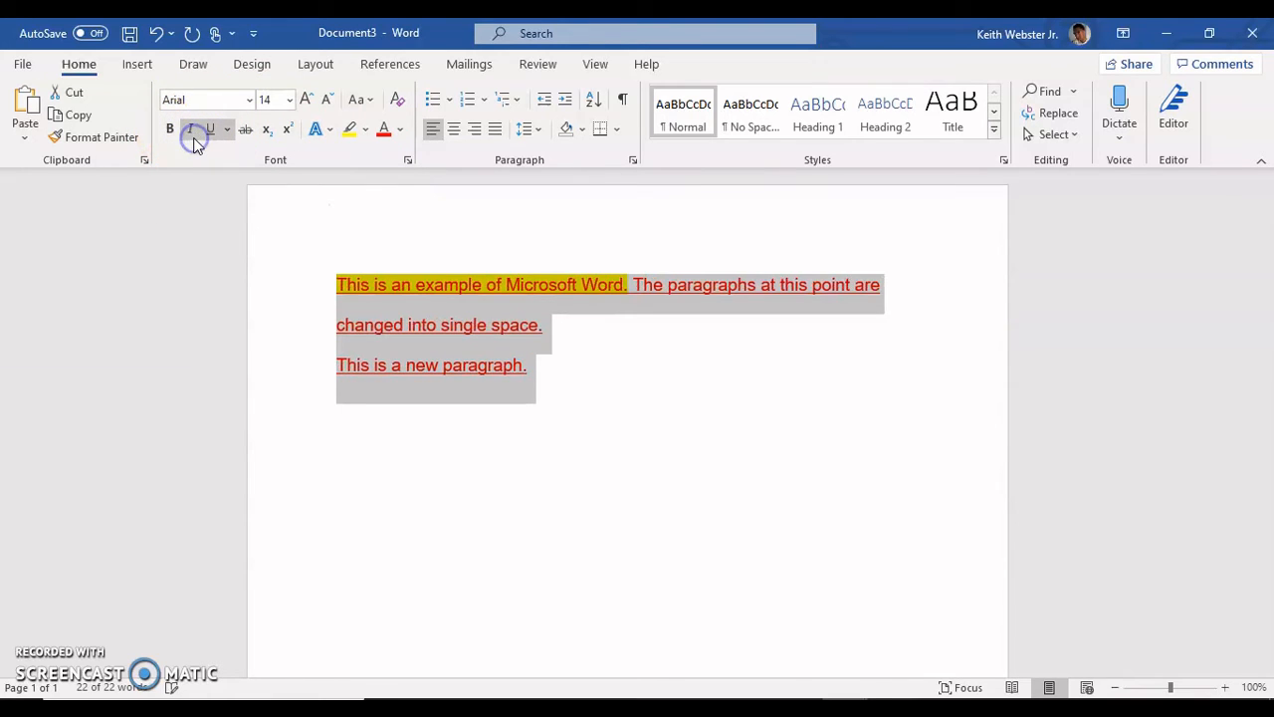
left_click(186, 128)
left_click(208, 130)
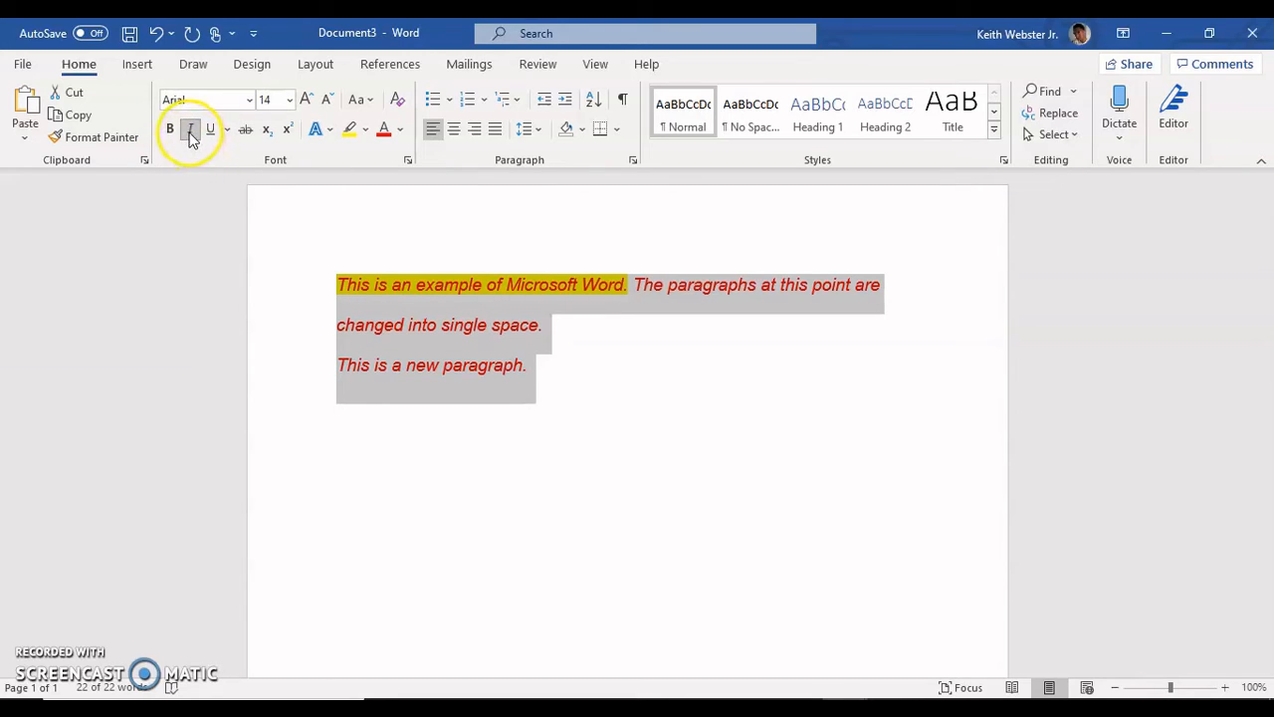
left_click(189, 131)
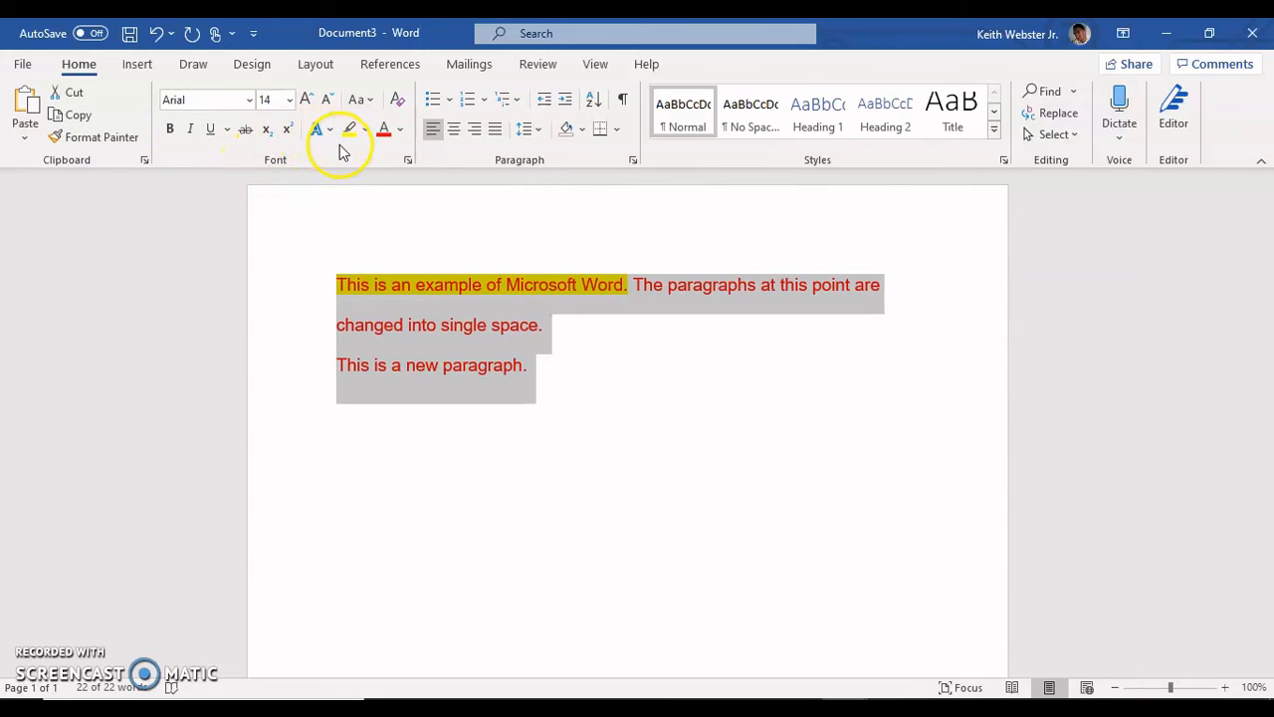
Step: Remove the yellow highlight from the text, change the font color of both paragraphs to black, and deselect them
left_click(366, 127)
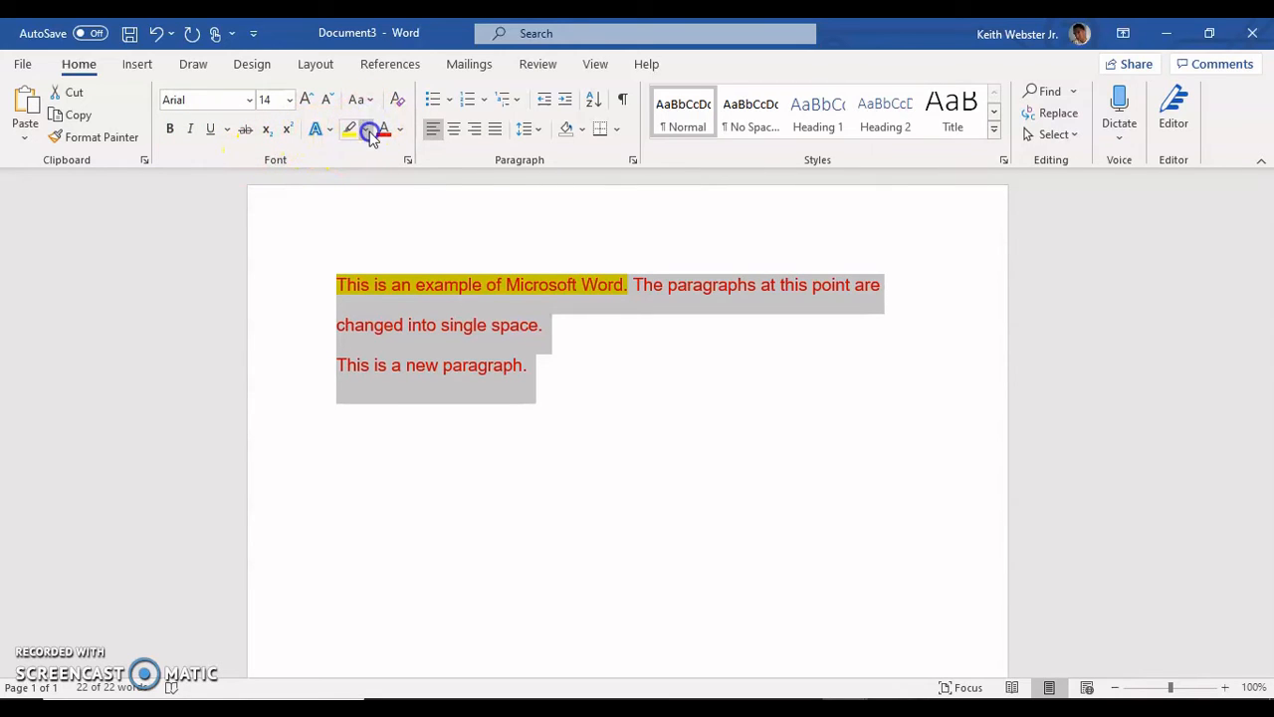
left_click(385, 242)
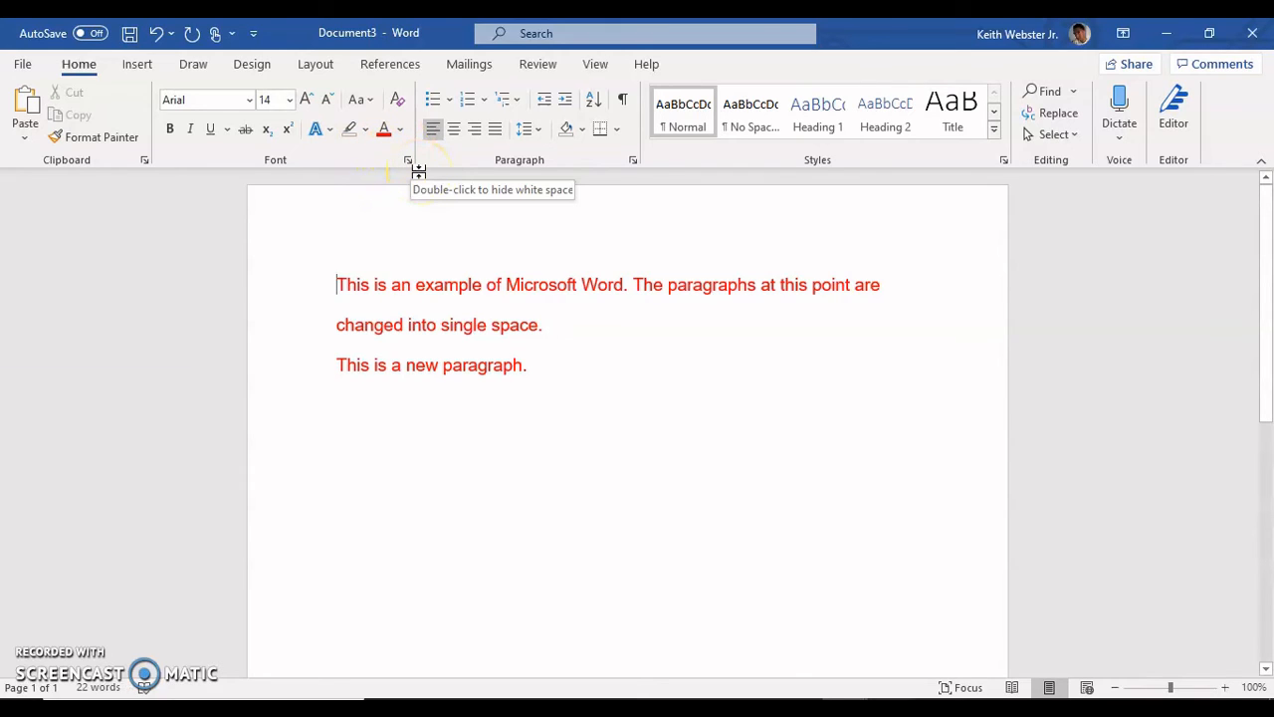
key("ctrl+a")
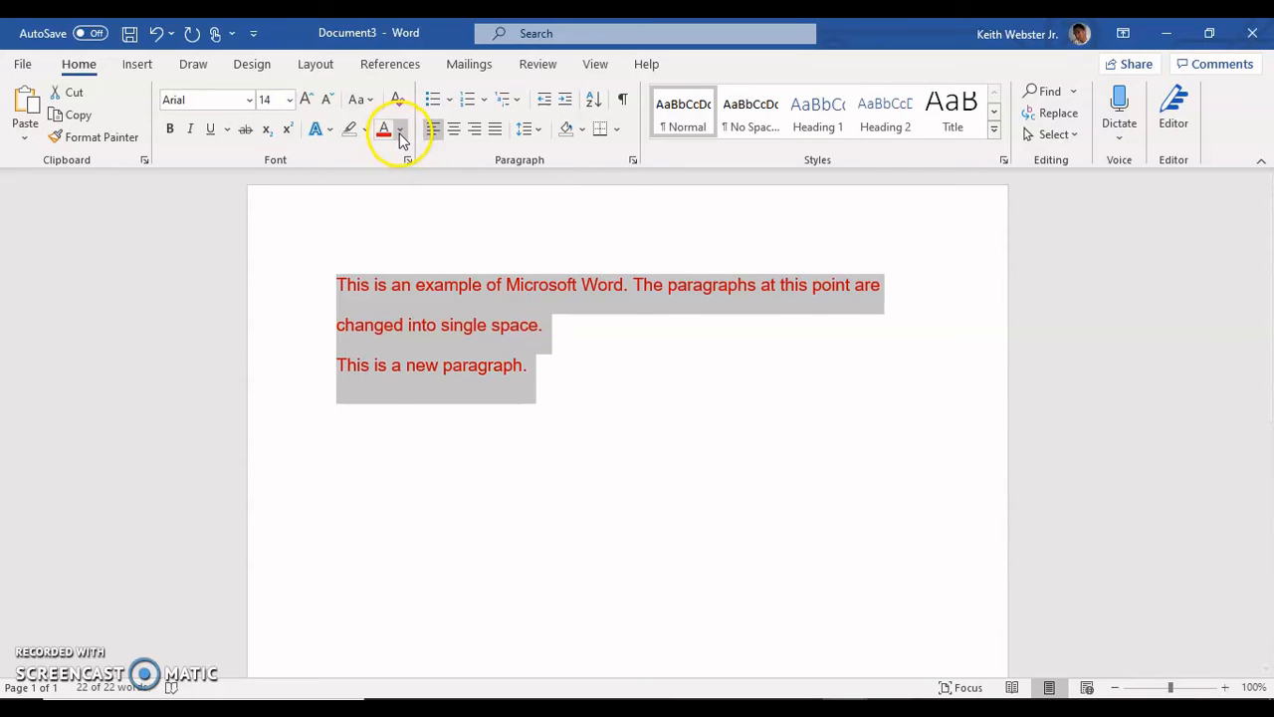
left_click(401, 136)
left_click(406, 156)
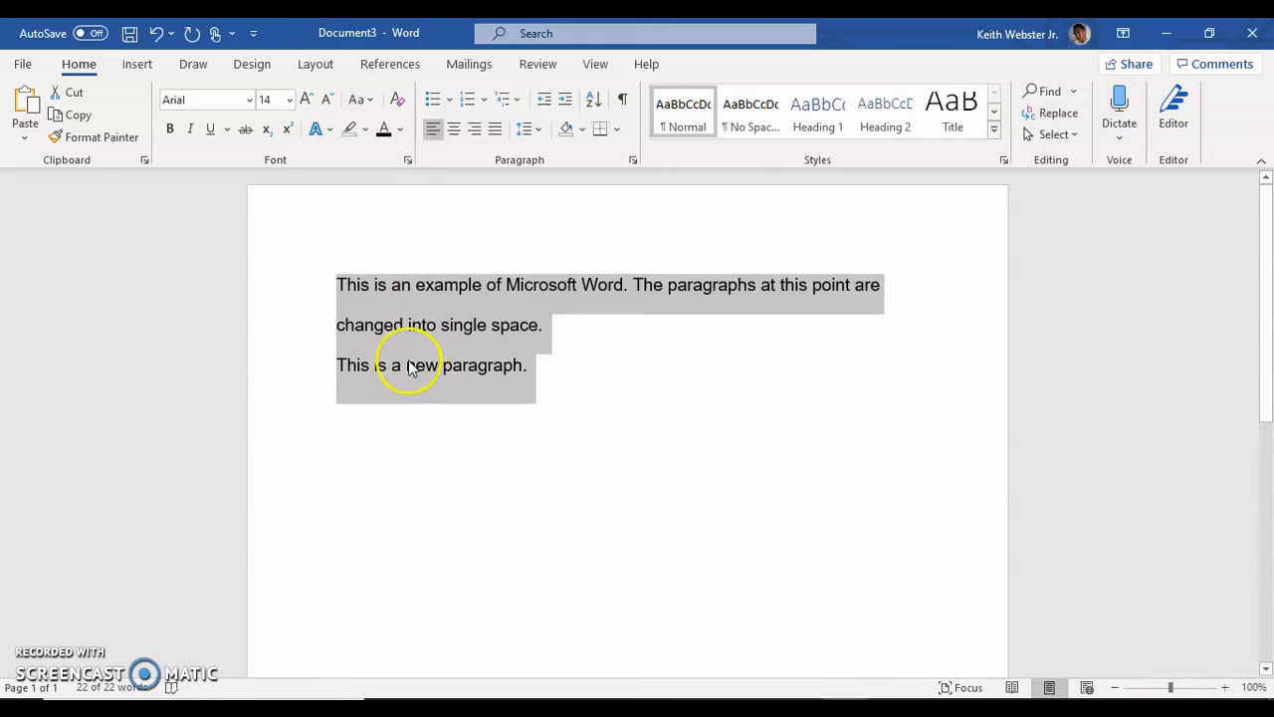
left_click(344, 286)
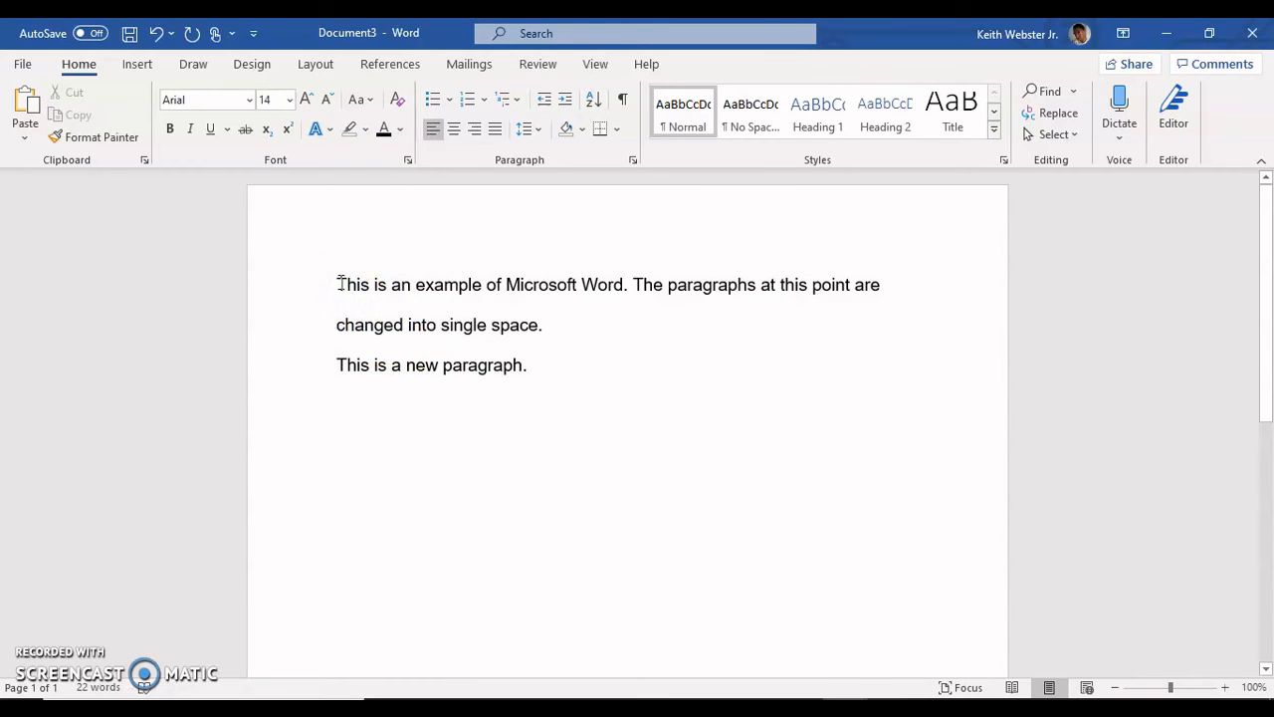
Step: Indent the first line of the second paragraph by one tab and remove that indent again
left_click(338, 285)
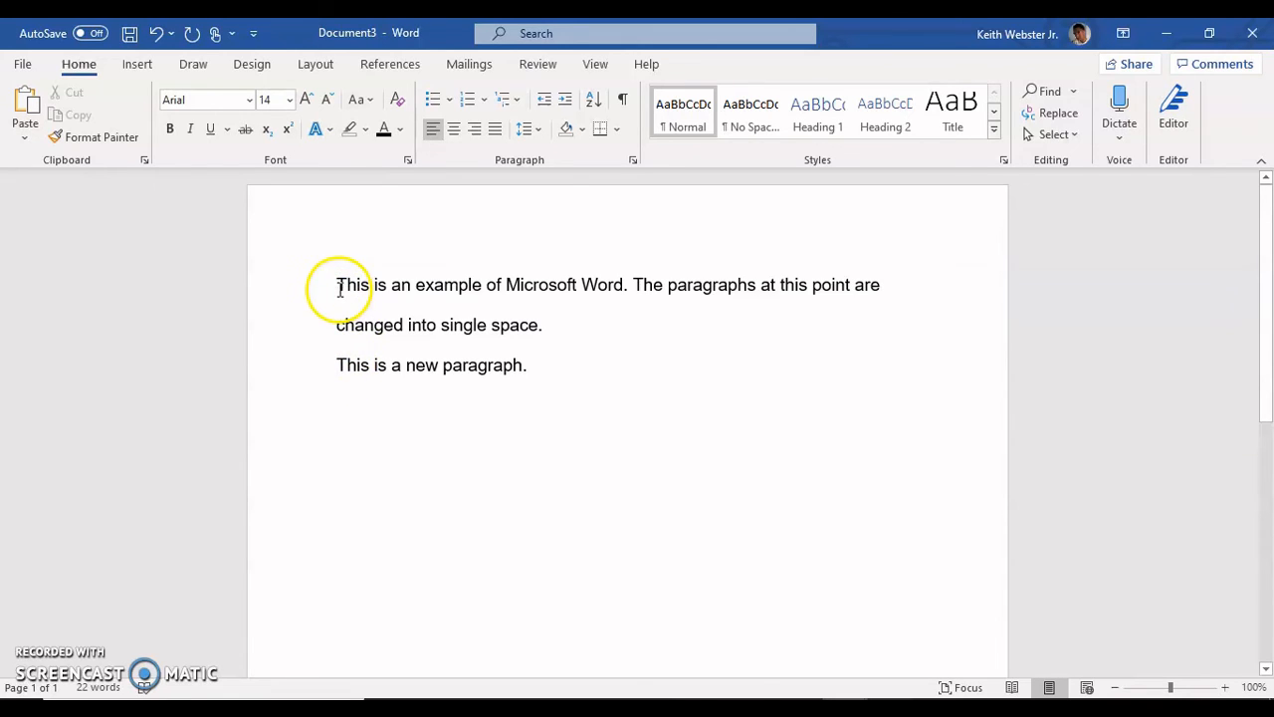
left_click(338, 356)
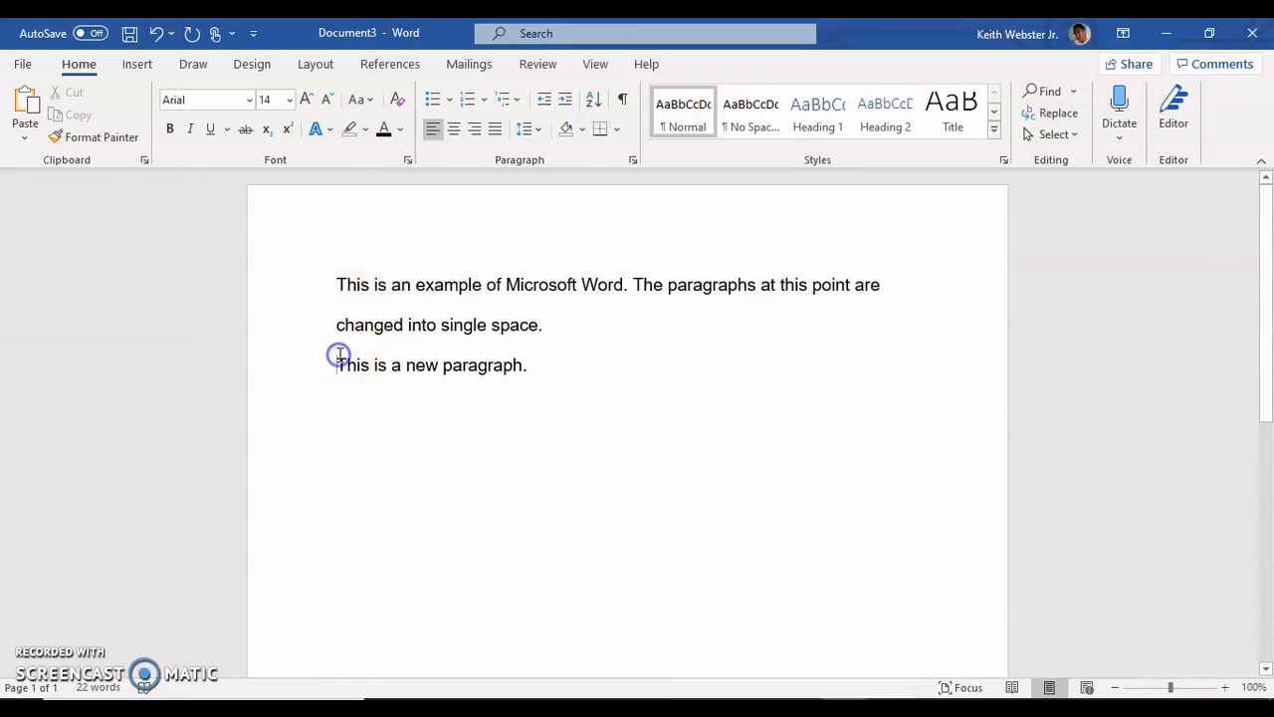
key("Tab")
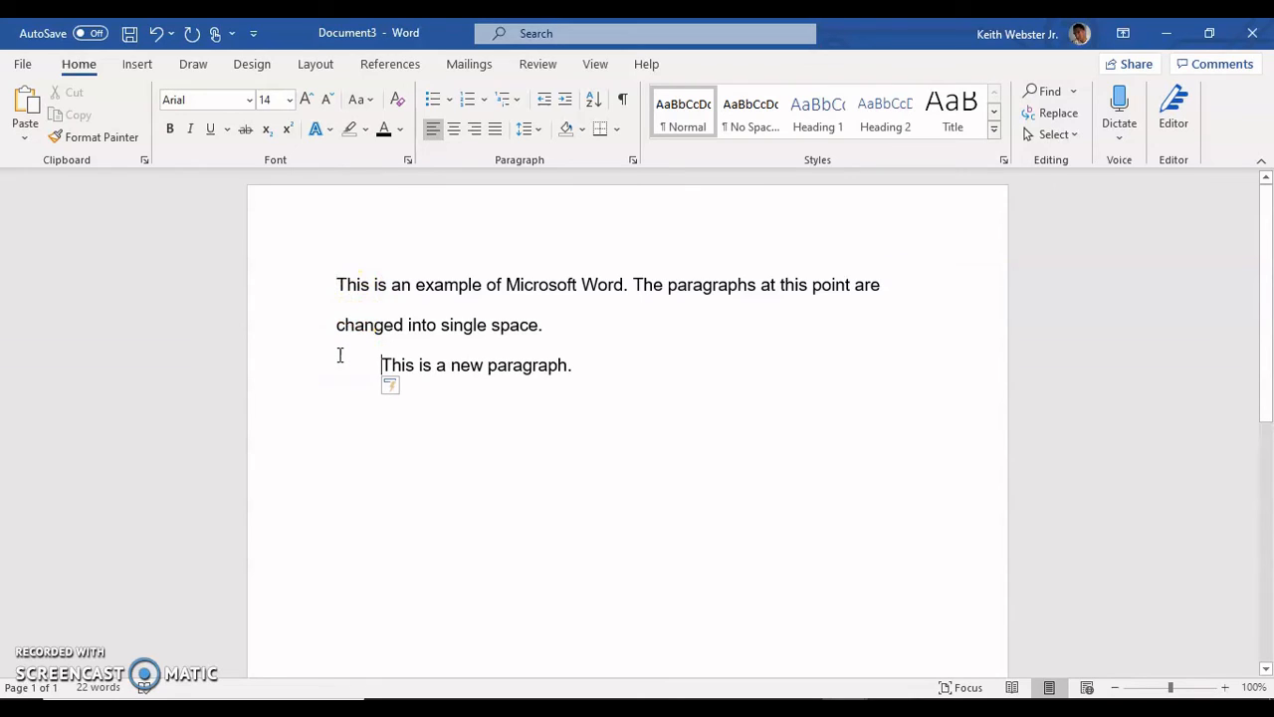
key("BackSpace")
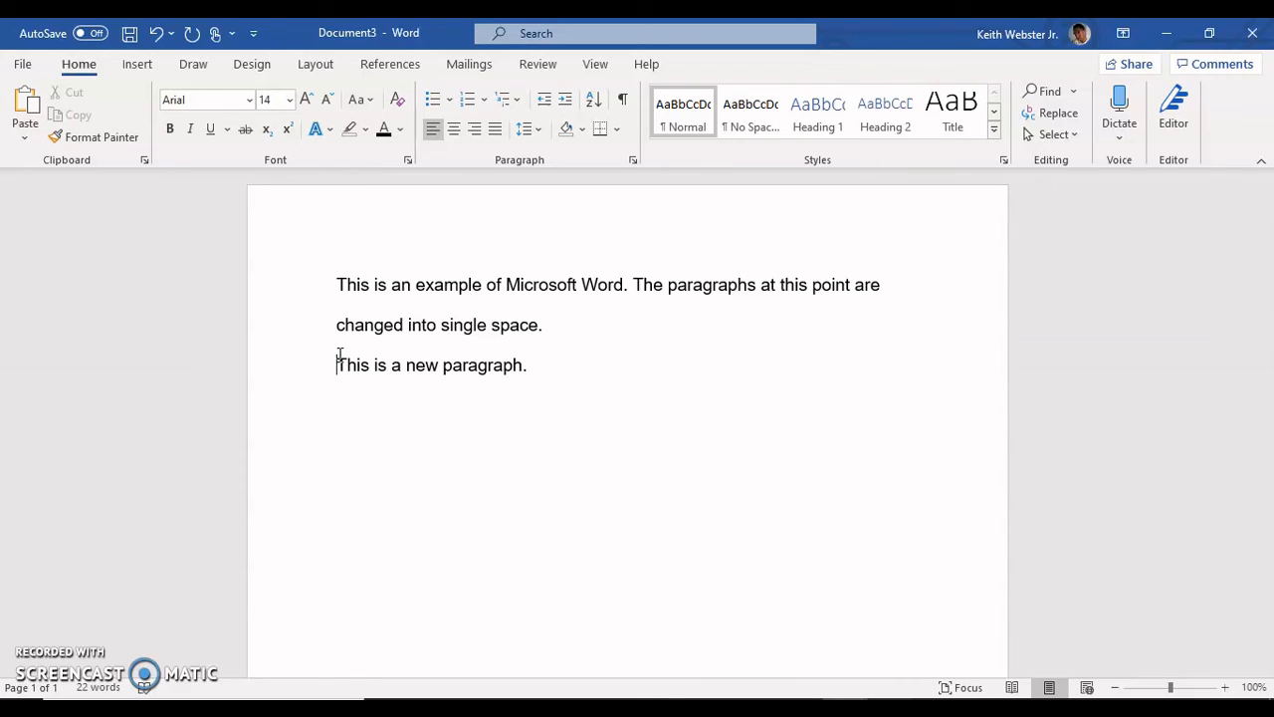
key("Up")
key("Up")
key("Down")
key("Down")
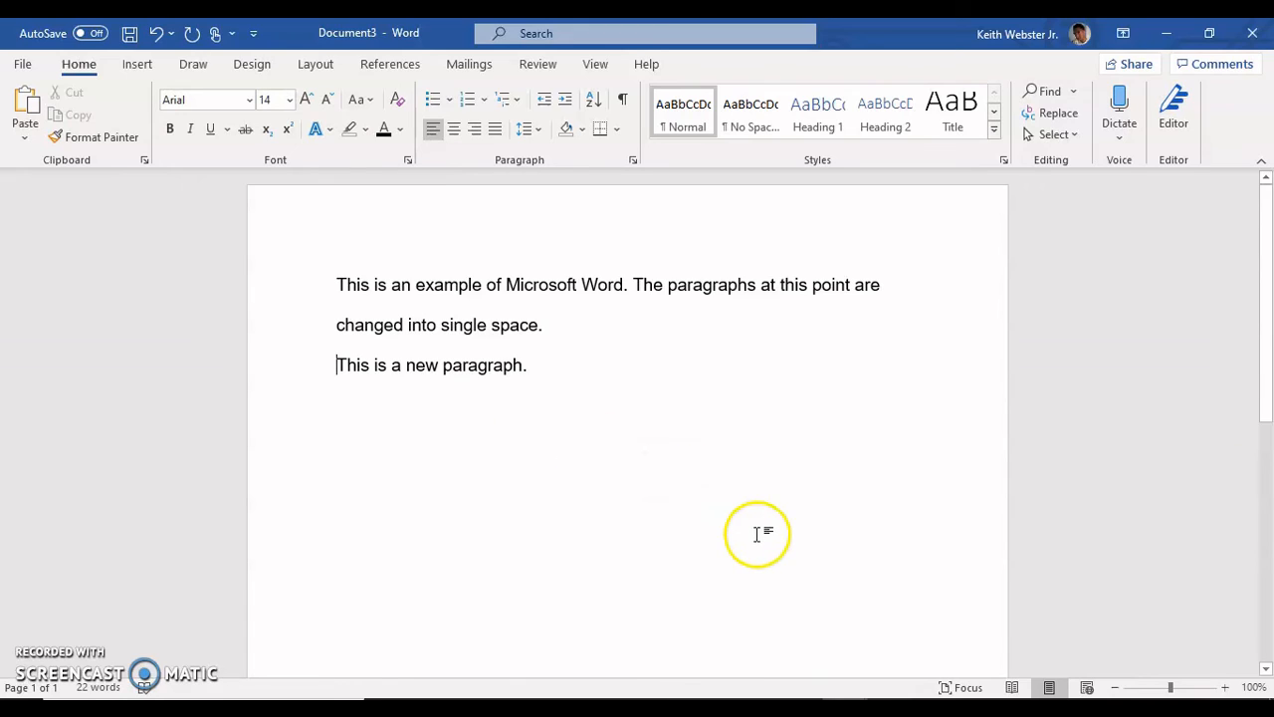
Step: Switch to the open cover letter document, examine its heading, date and paragraph layout, and return to Document3
mouse_move(851, 709)
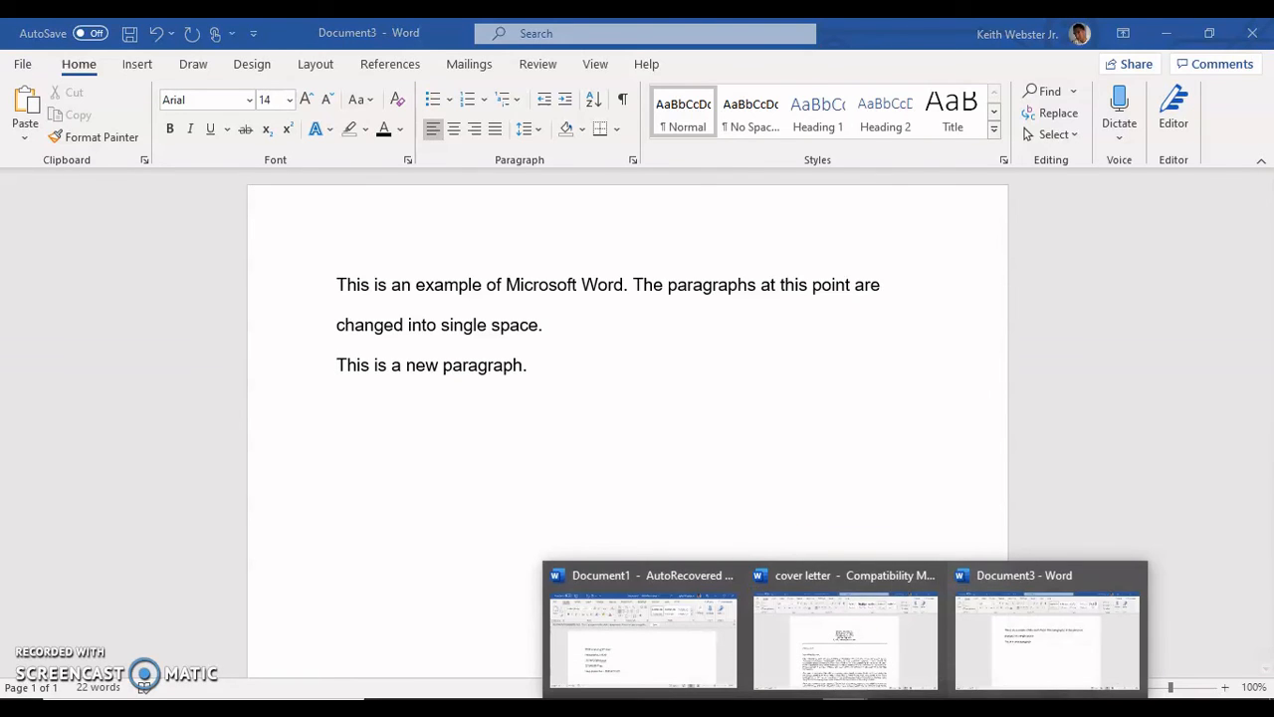
left_click(846, 652)
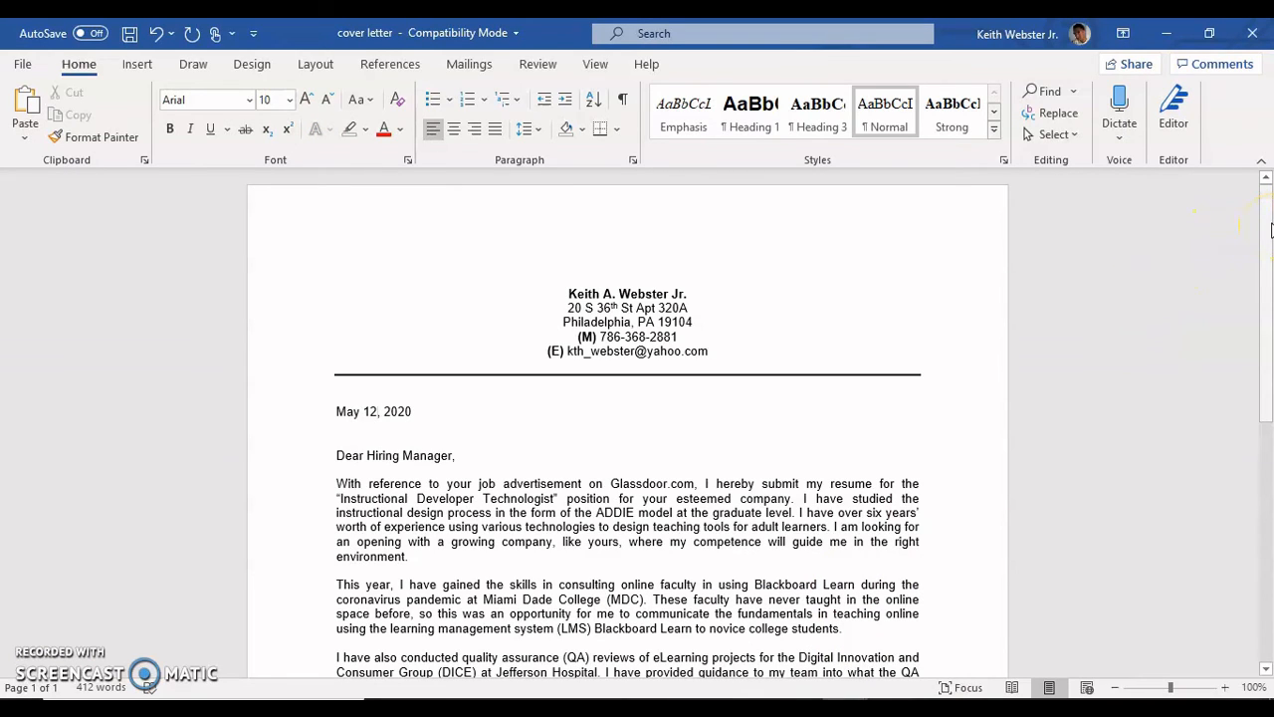
left_click_drag(1271, 231, 1268, 263)
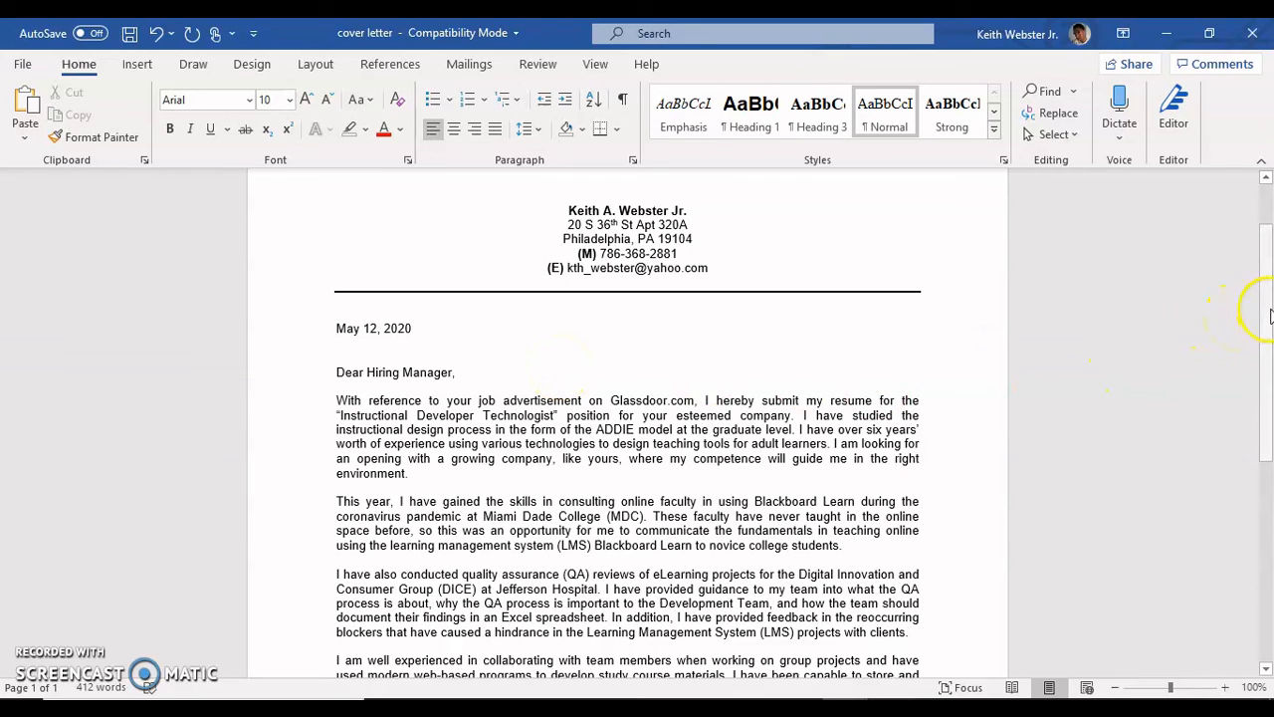
left_click_drag(1270, 316, 1270, 342)
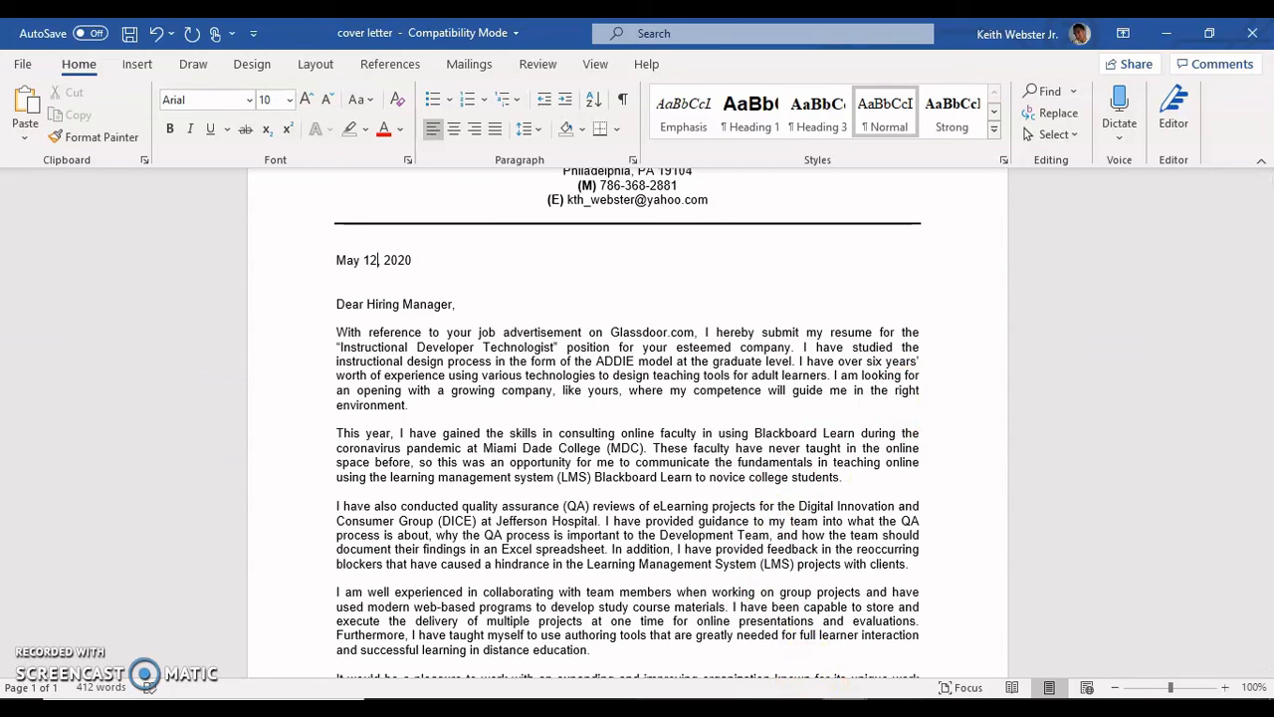
mouse_move(844, 709)
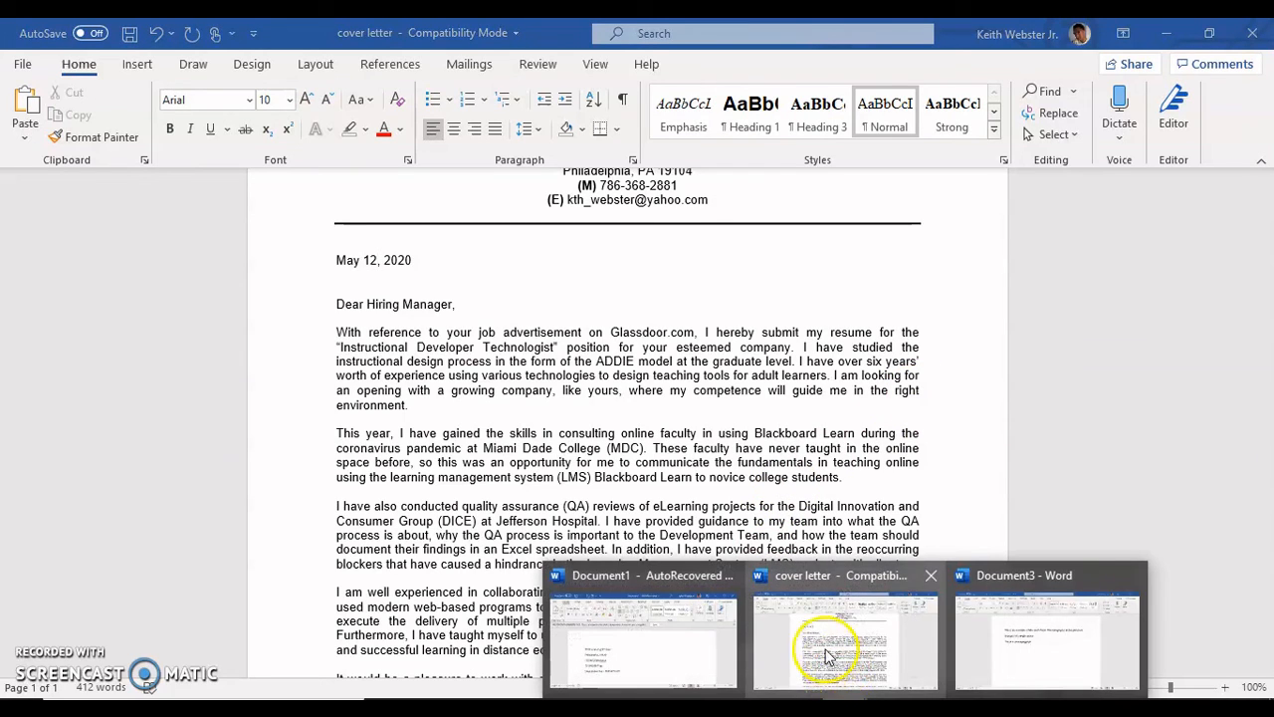
left_click(983, 645)
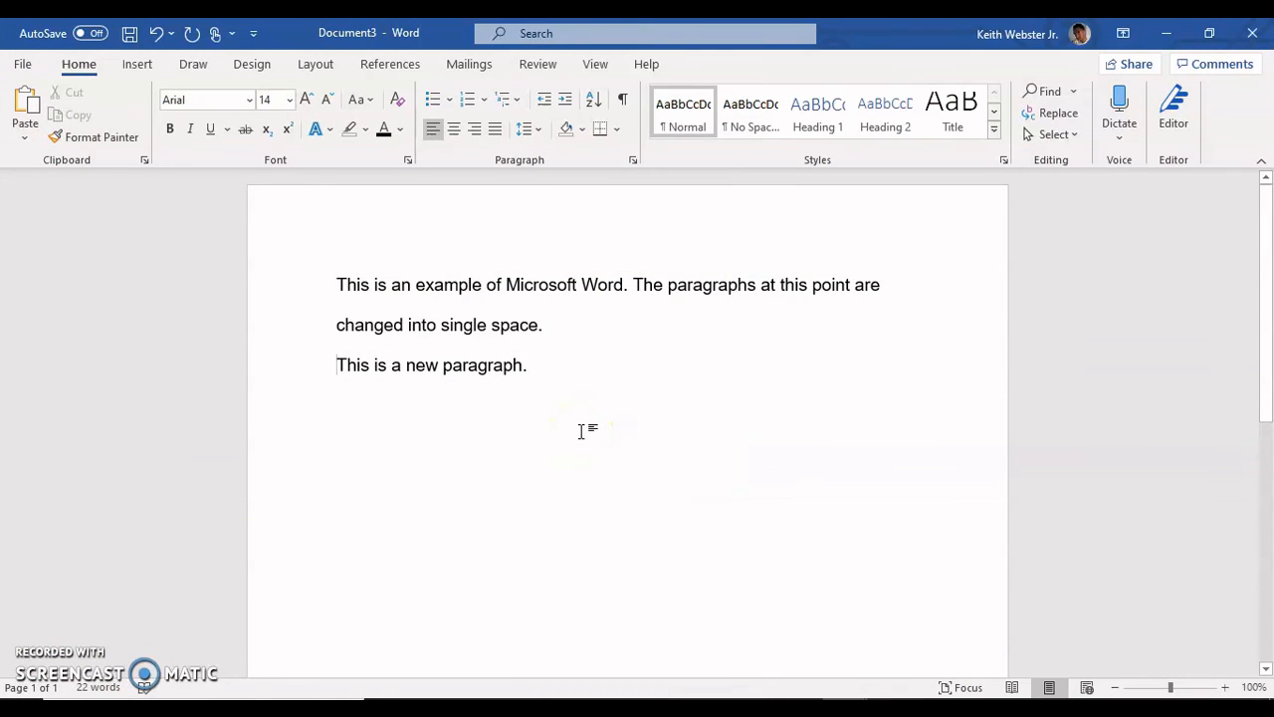
Step: Start saving the document under a new name and choose New folder within this PC's Documents as the location
left_click(22, 63)
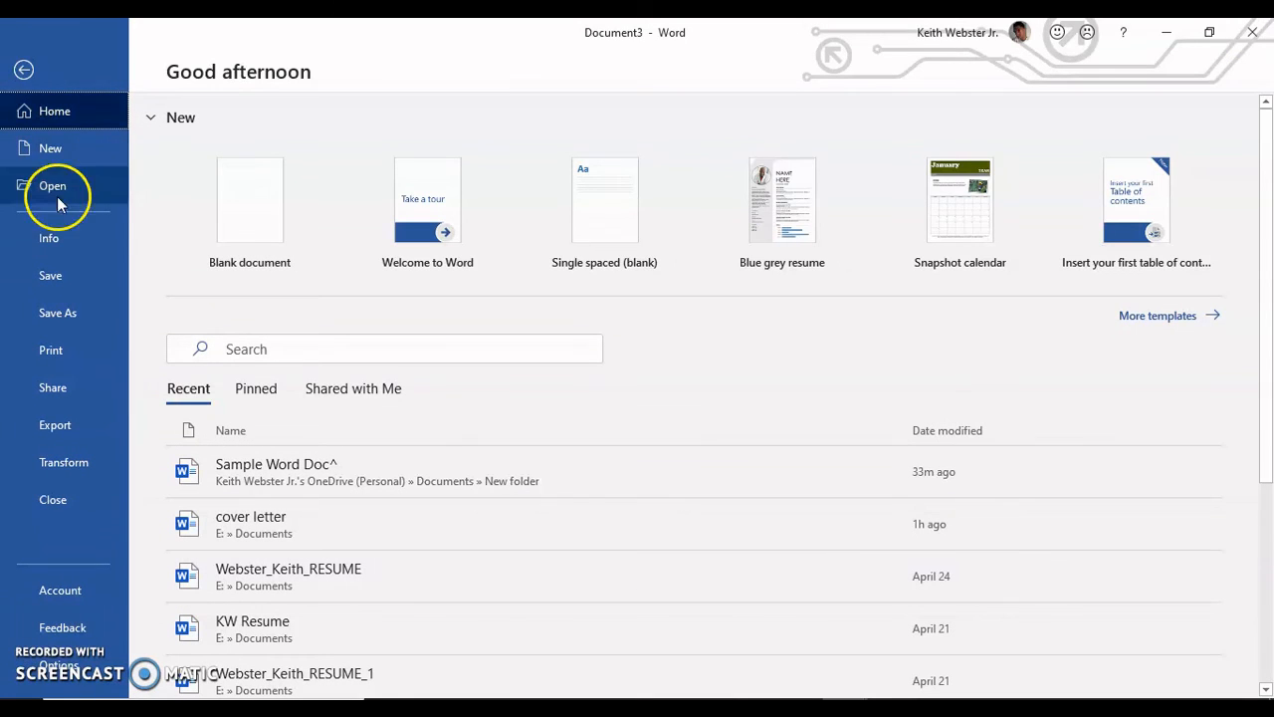
left_click(59, 299)
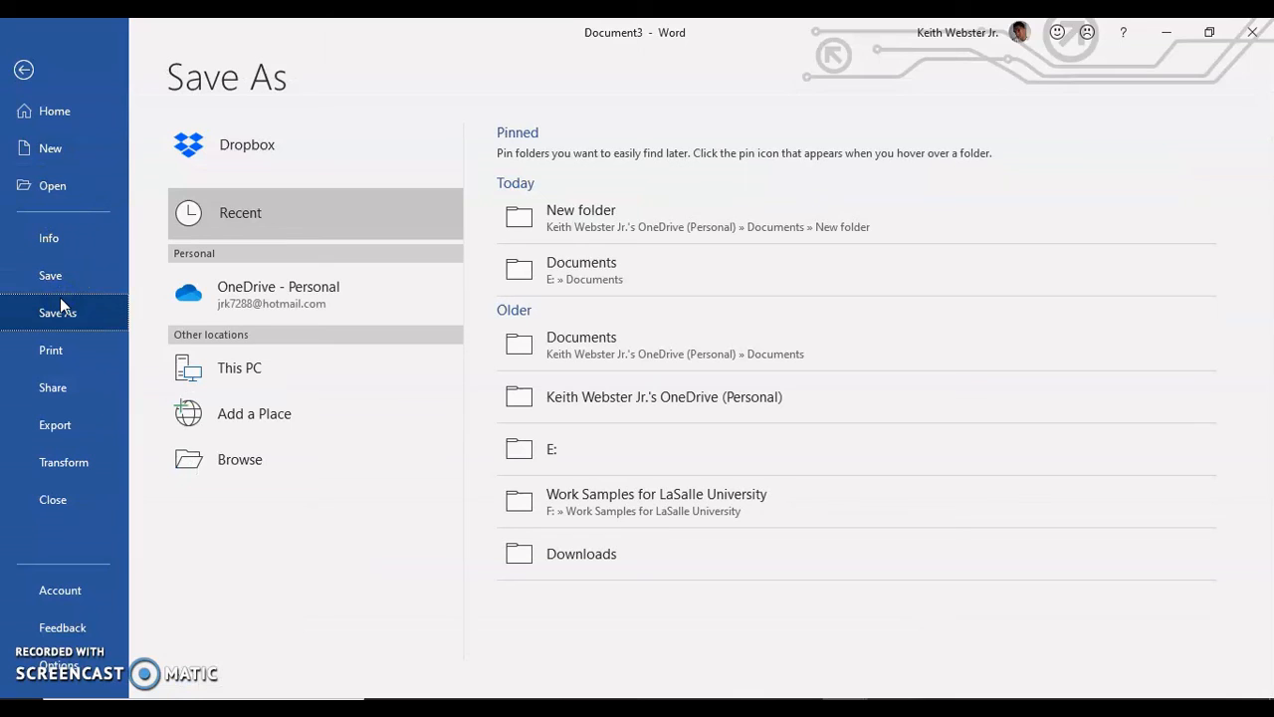
left_click(255, 346)
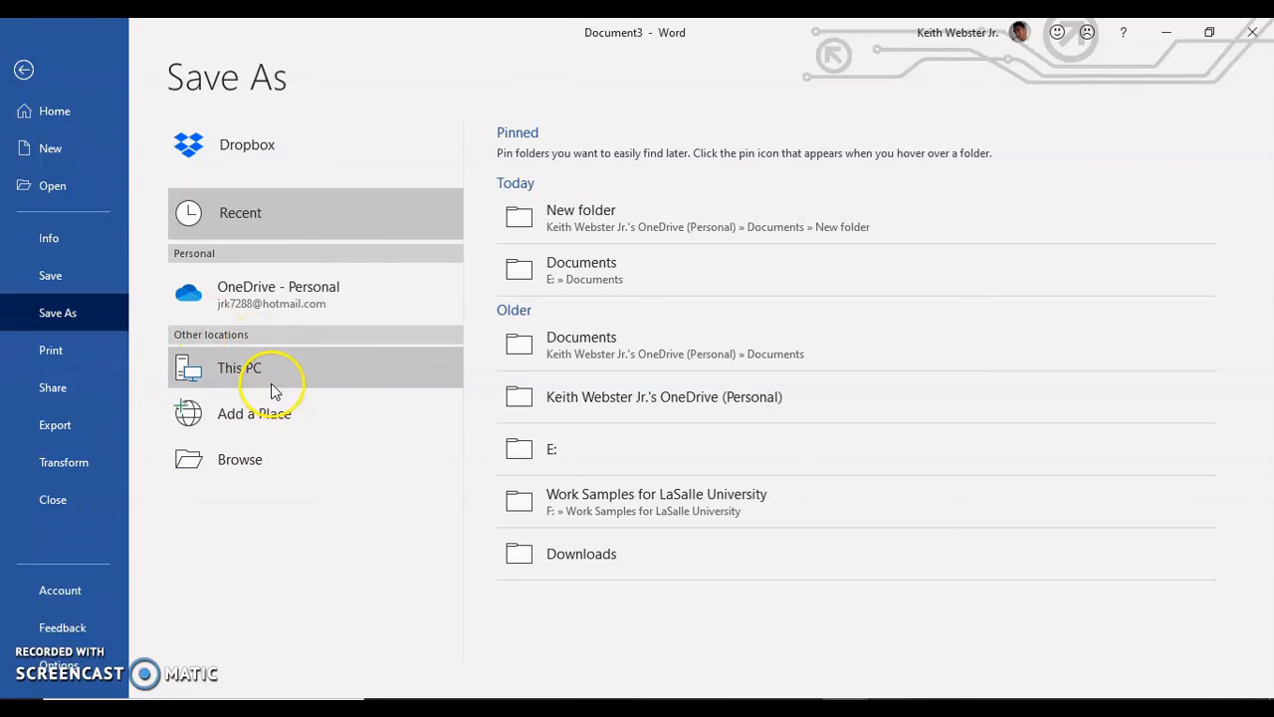
left_click(273, 386)
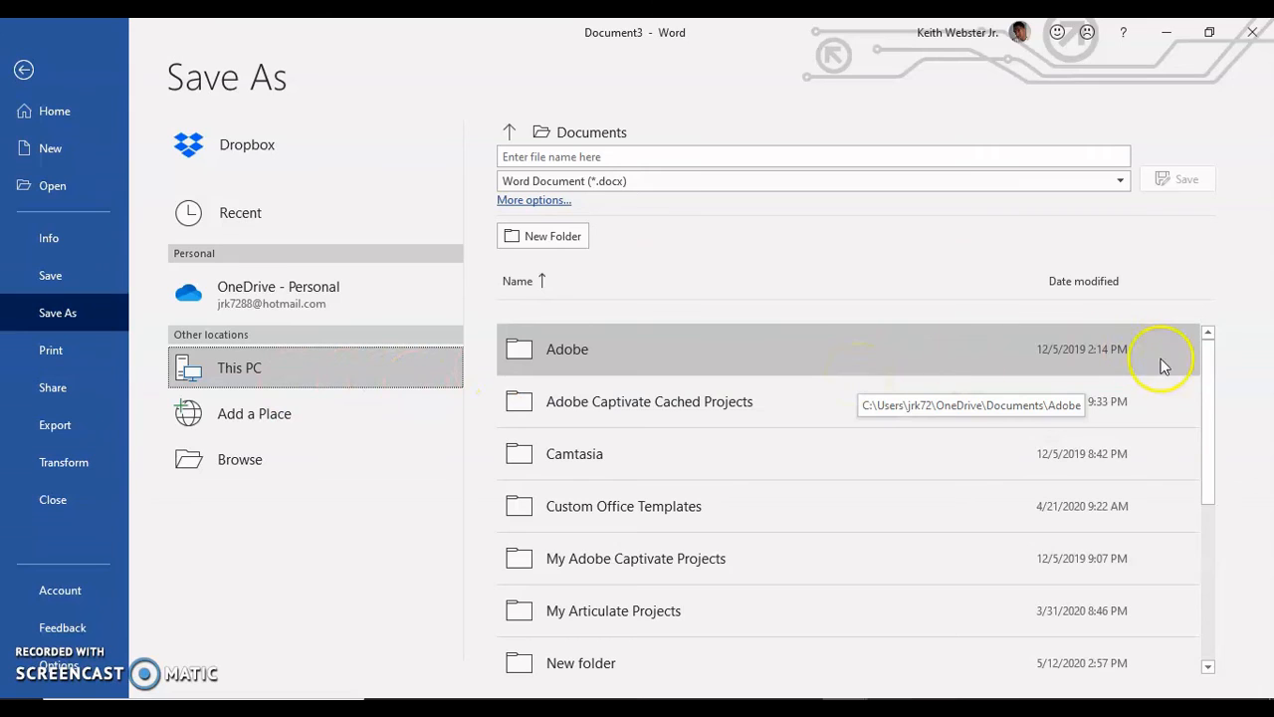
left_click_drag(1205, 387, 1212, 433)
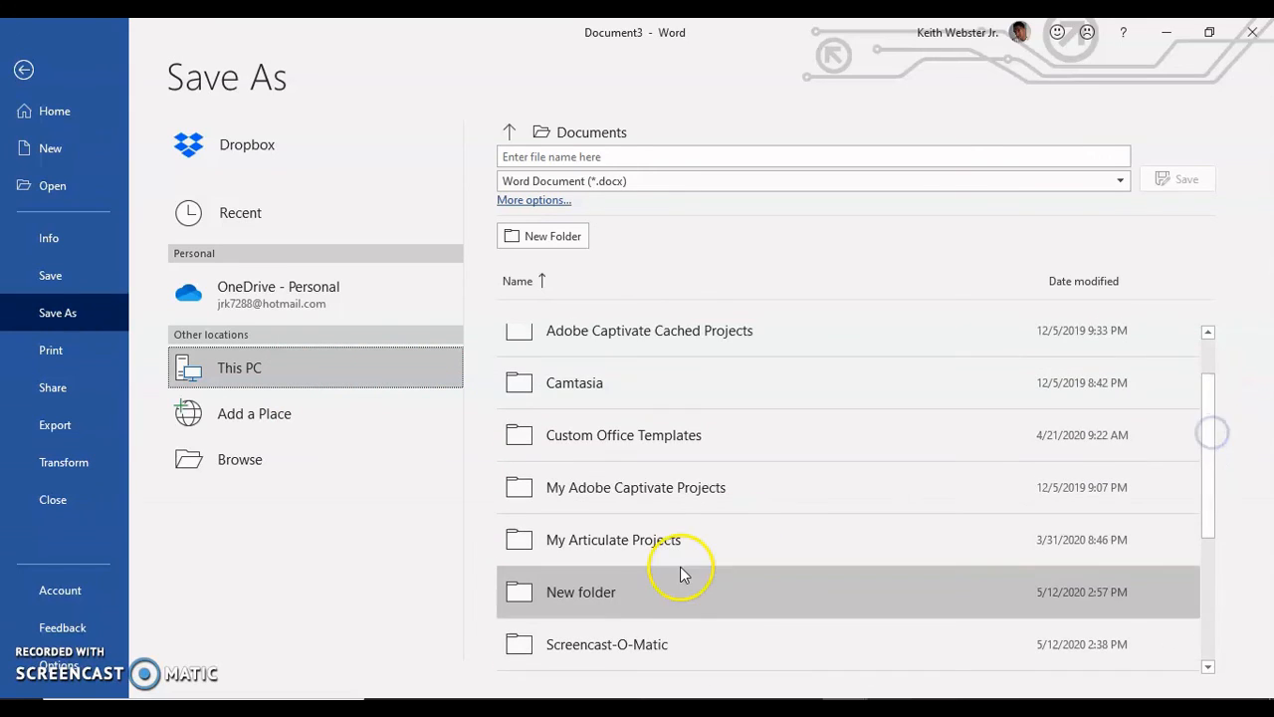
double_click(650, 590)
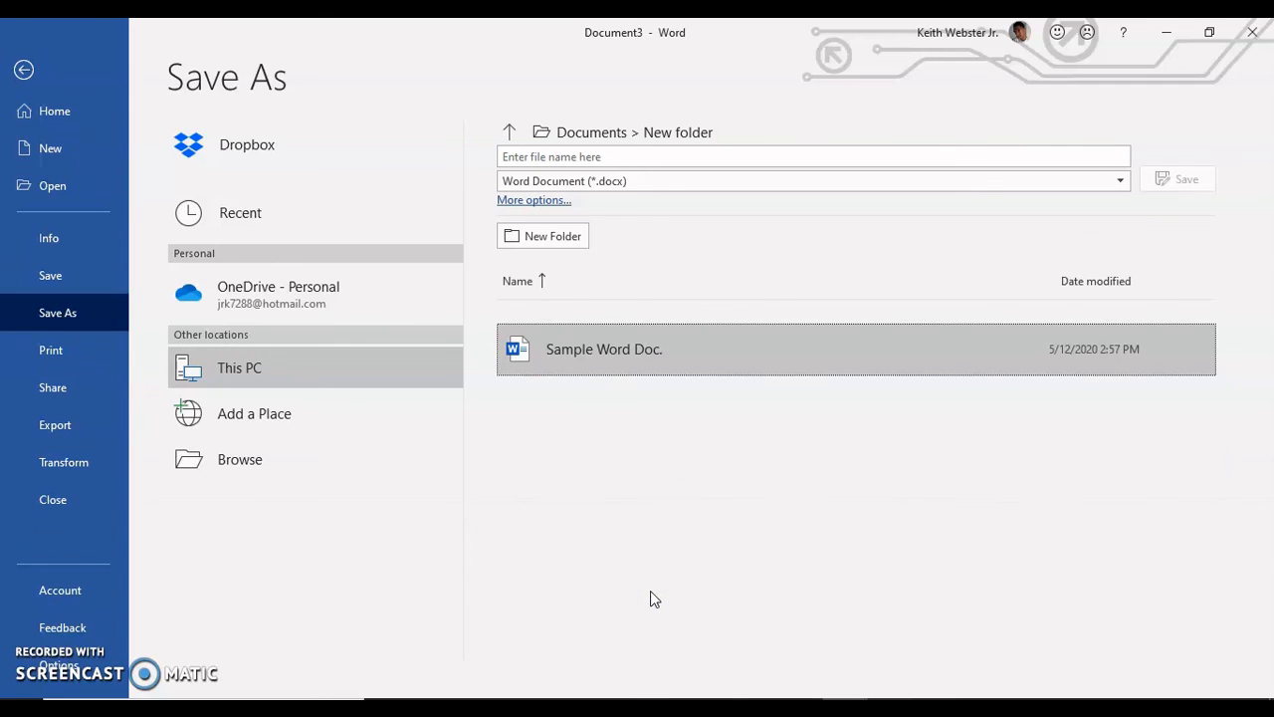
Step: Name the file "Sample Word Doc. 1" and save it as a Word Document (*.docx)
left_click(558, 160)
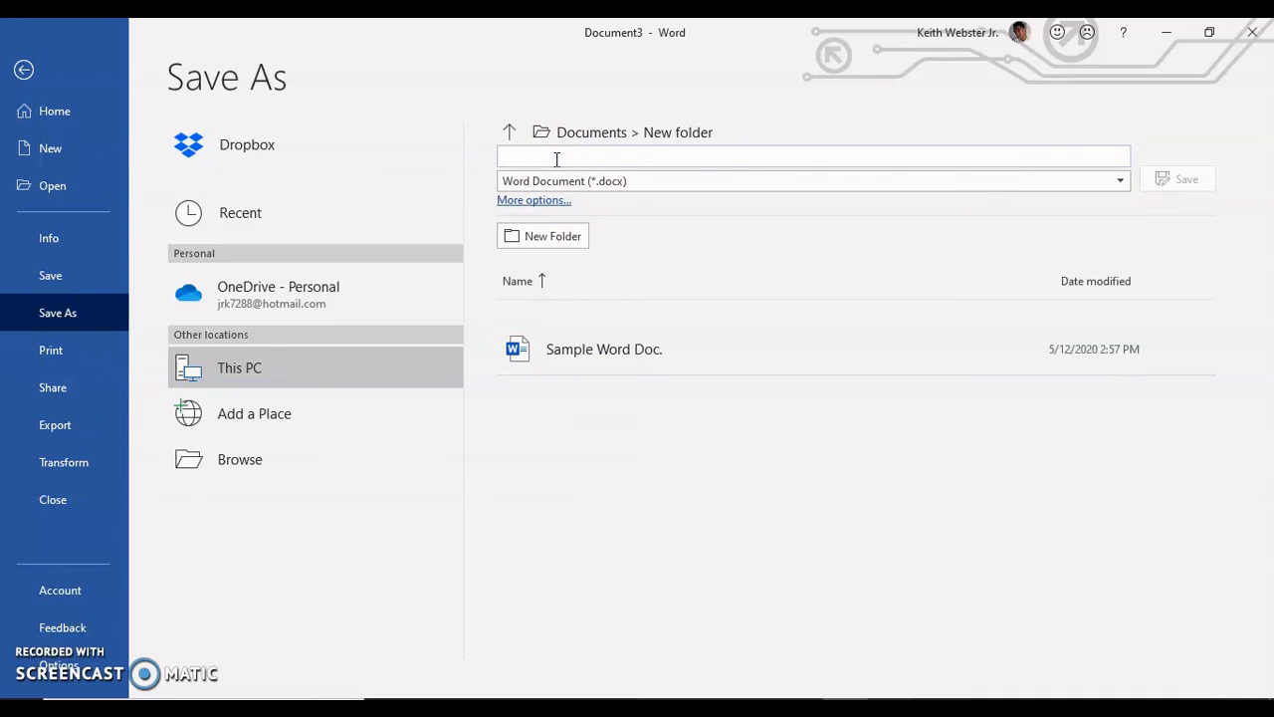
type("Sampl")
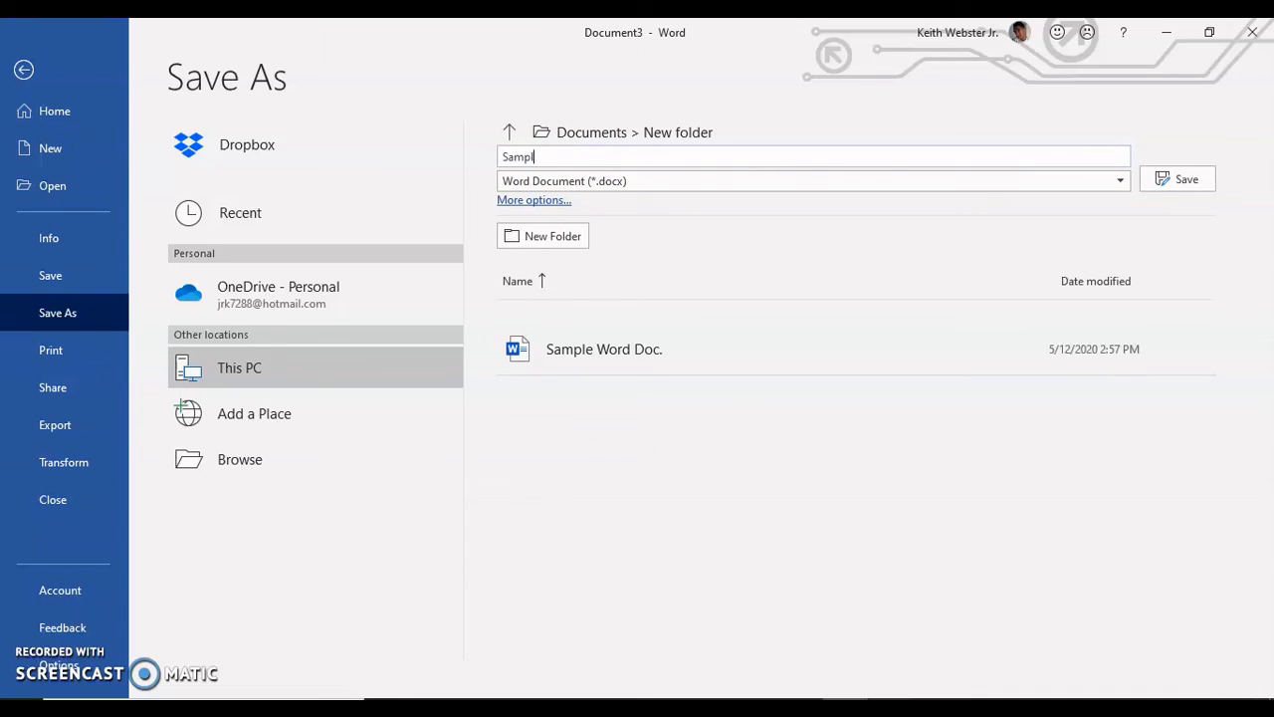
type("e Word Doc. 1")
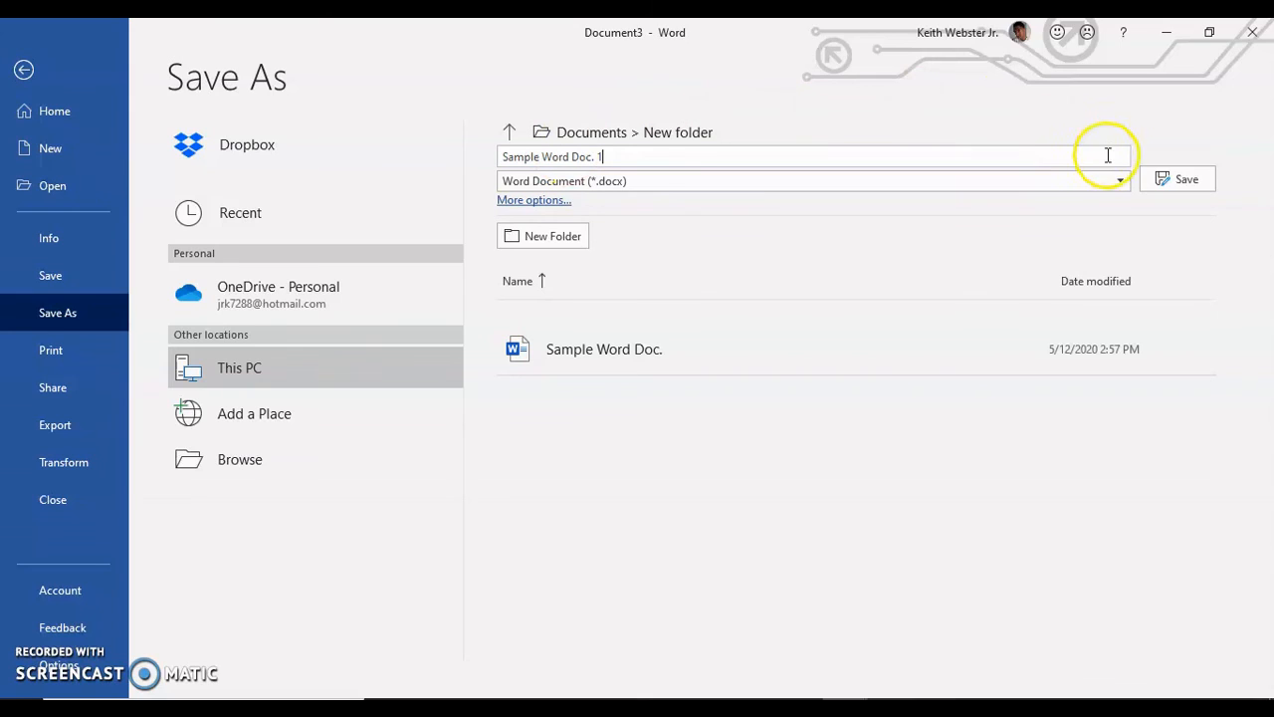
left_click(1171, 192)
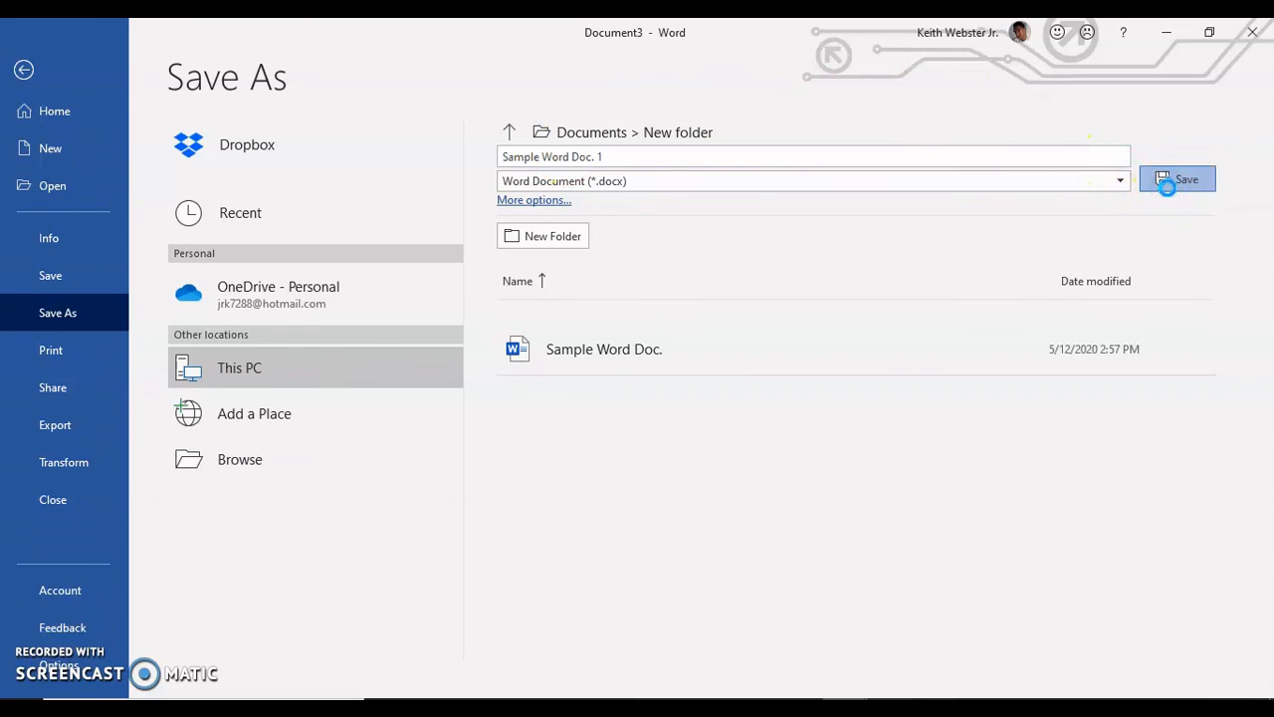